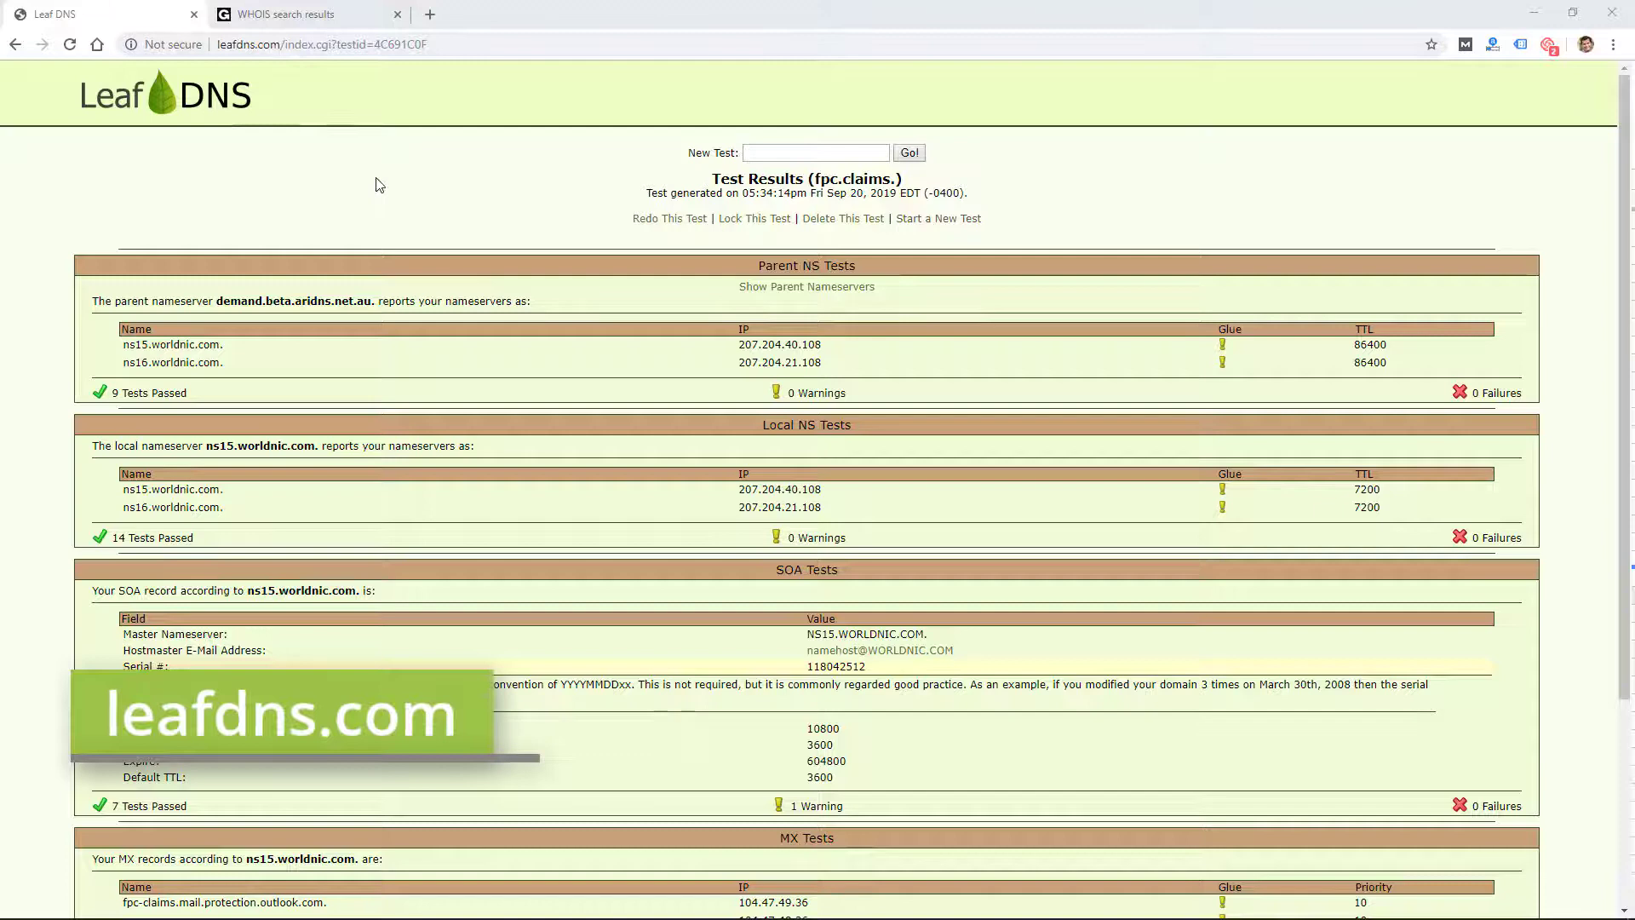
Highlight 'worldnic.com' in the ns15 row of the fpc.claims Parent NS Tests.
scroll(388, 207, "down", 1)
scroll(389, 206, "up", 1)
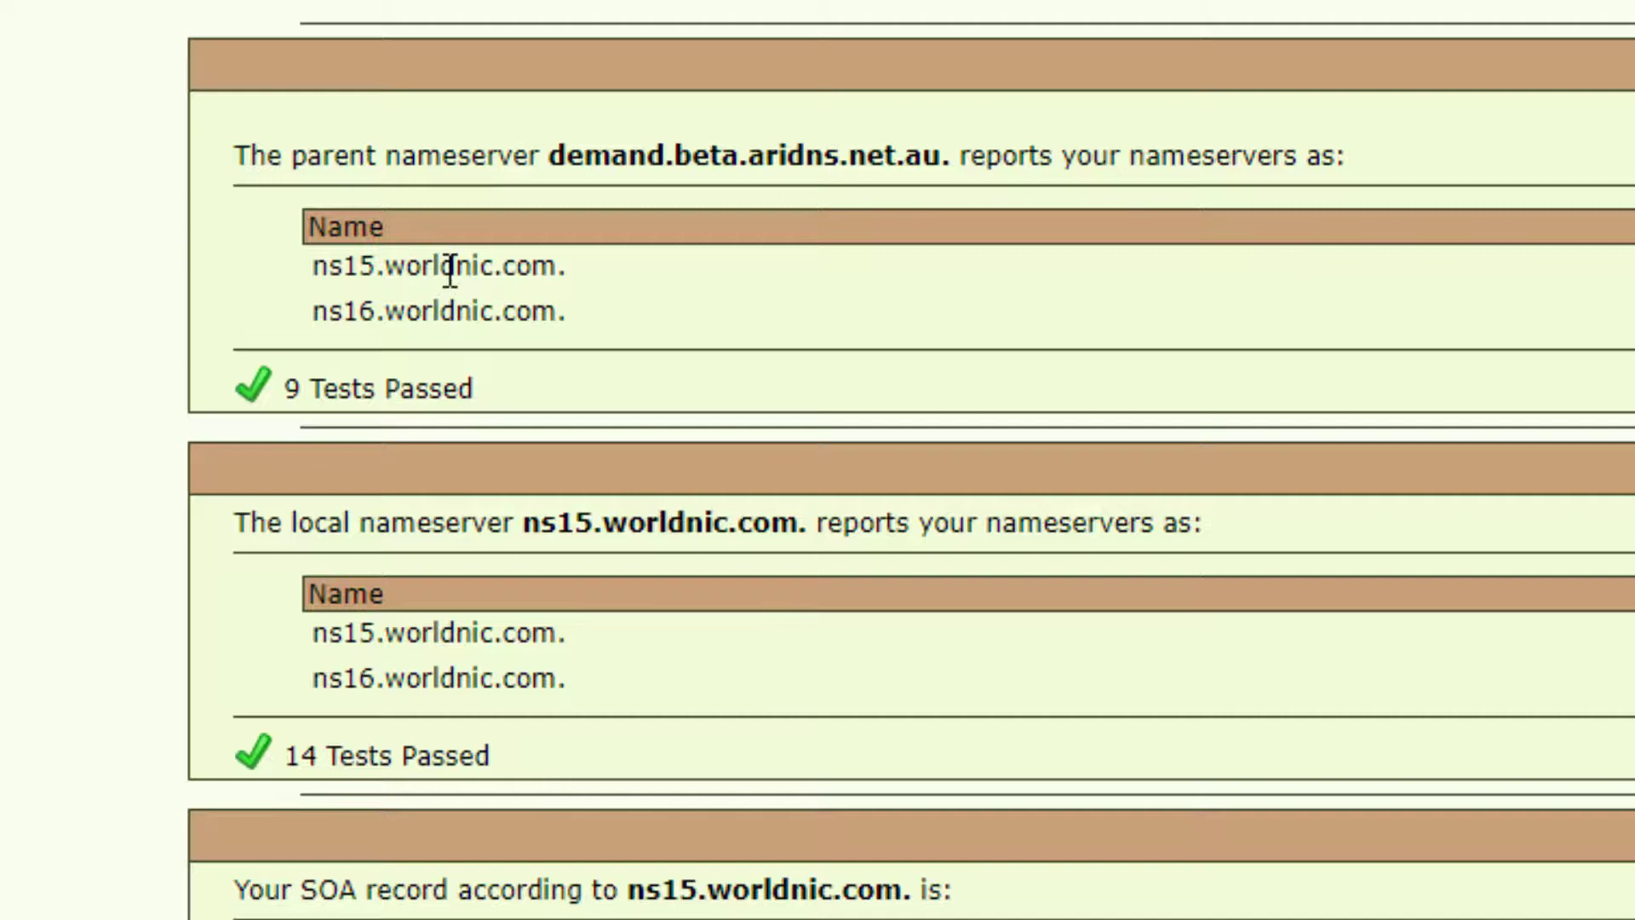
left_click_drag(308, 269, 566, 325)
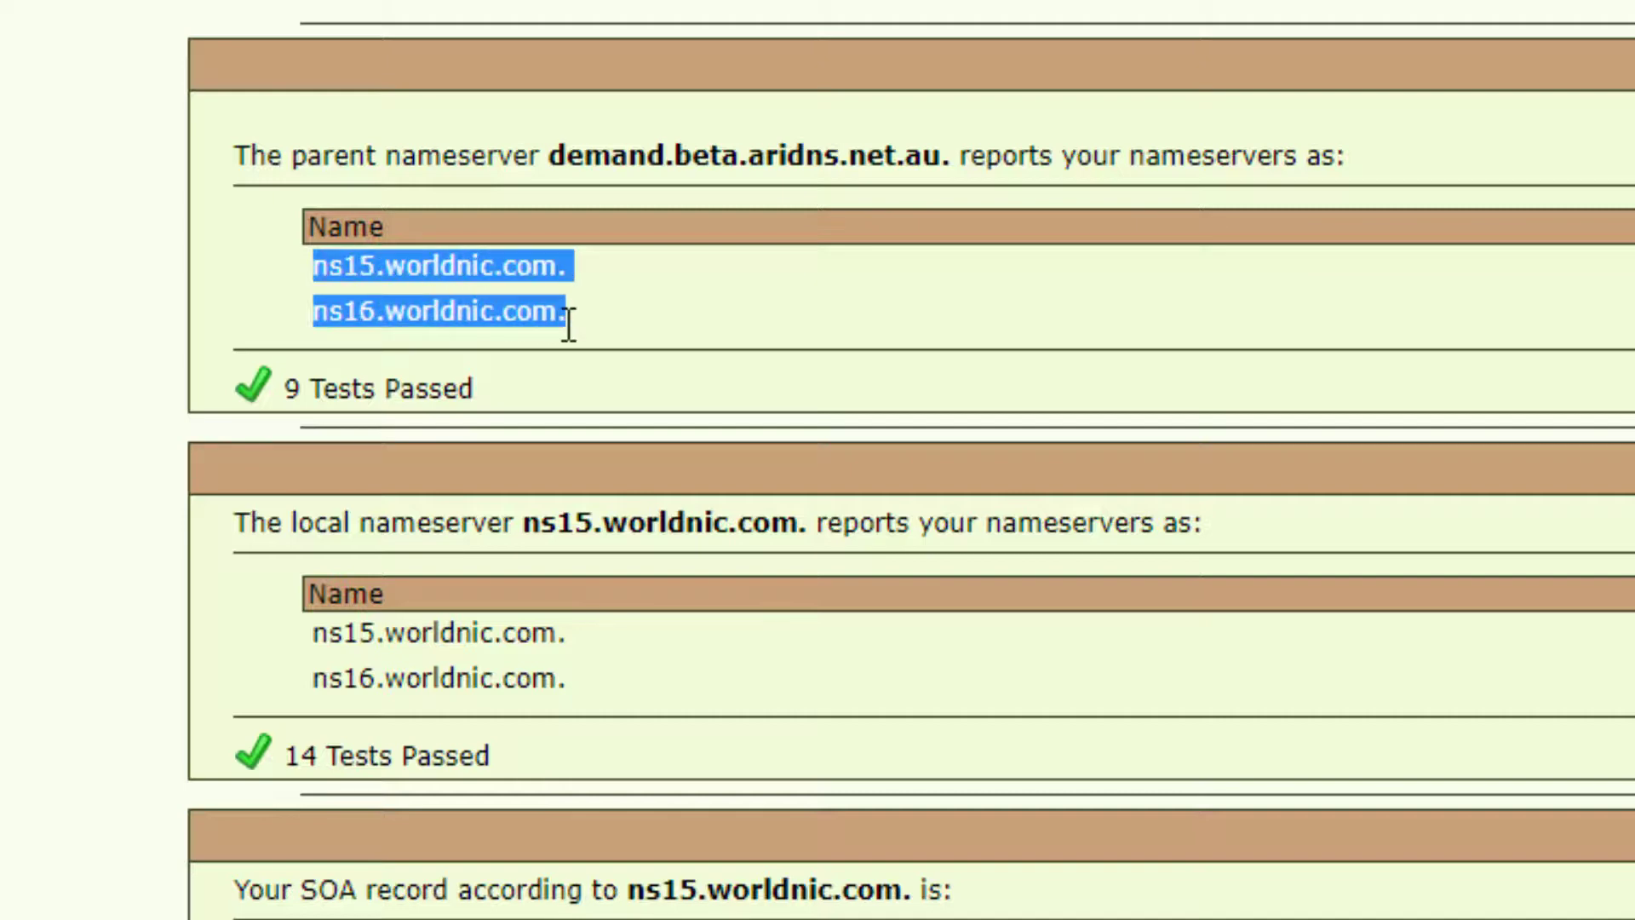
left_click(374, 283)
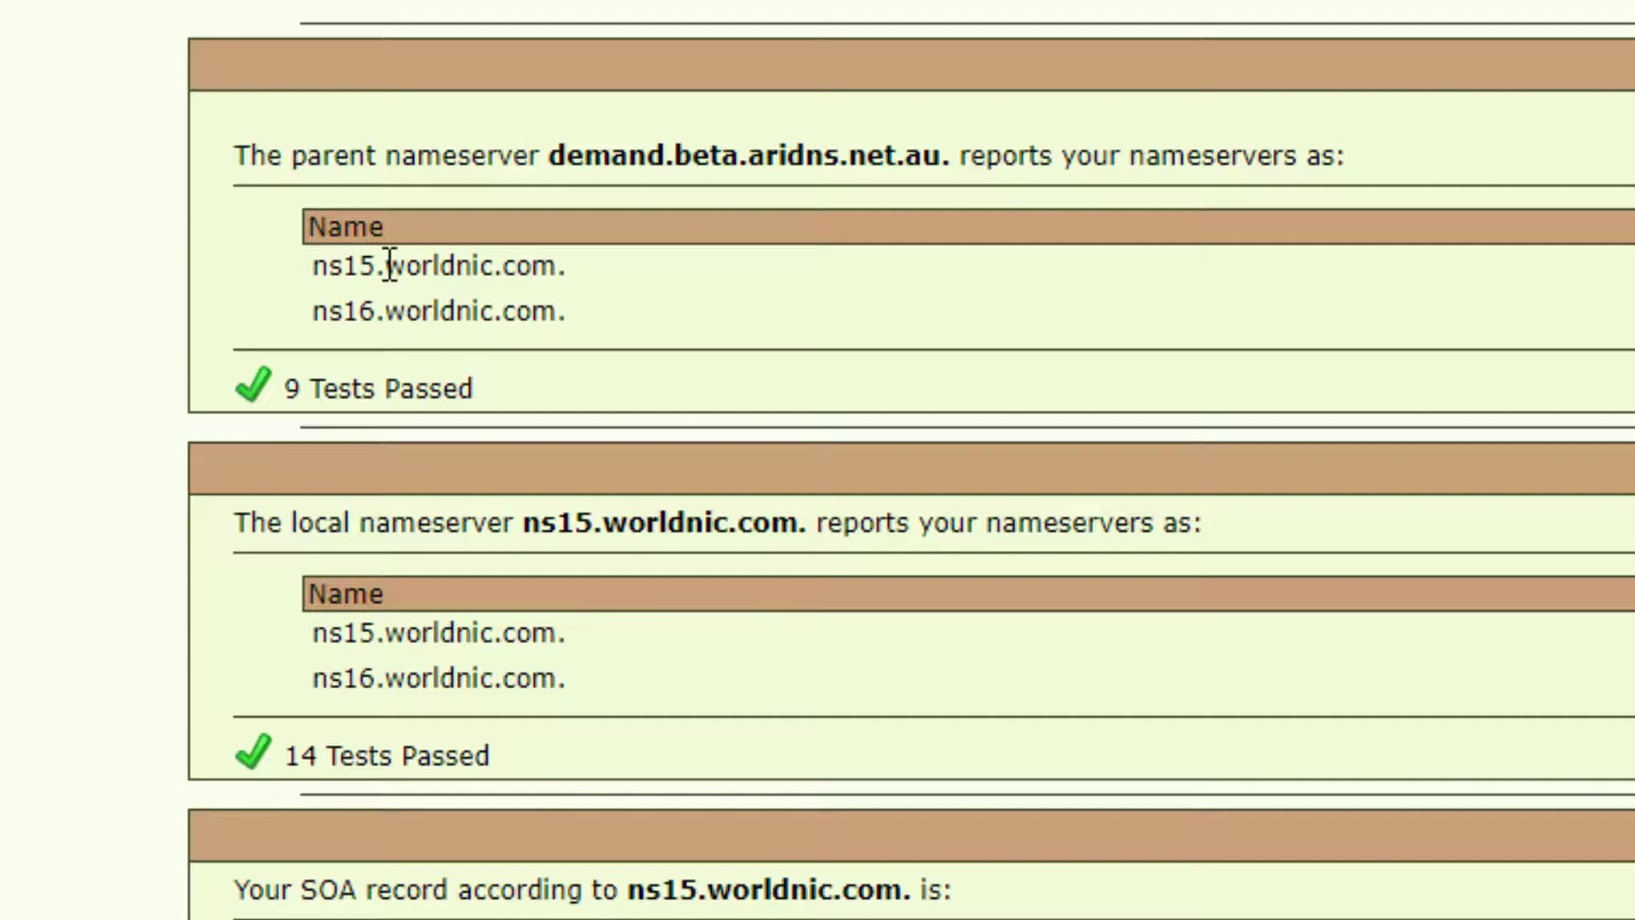
left_click_drag(386, 265, 558, 281)
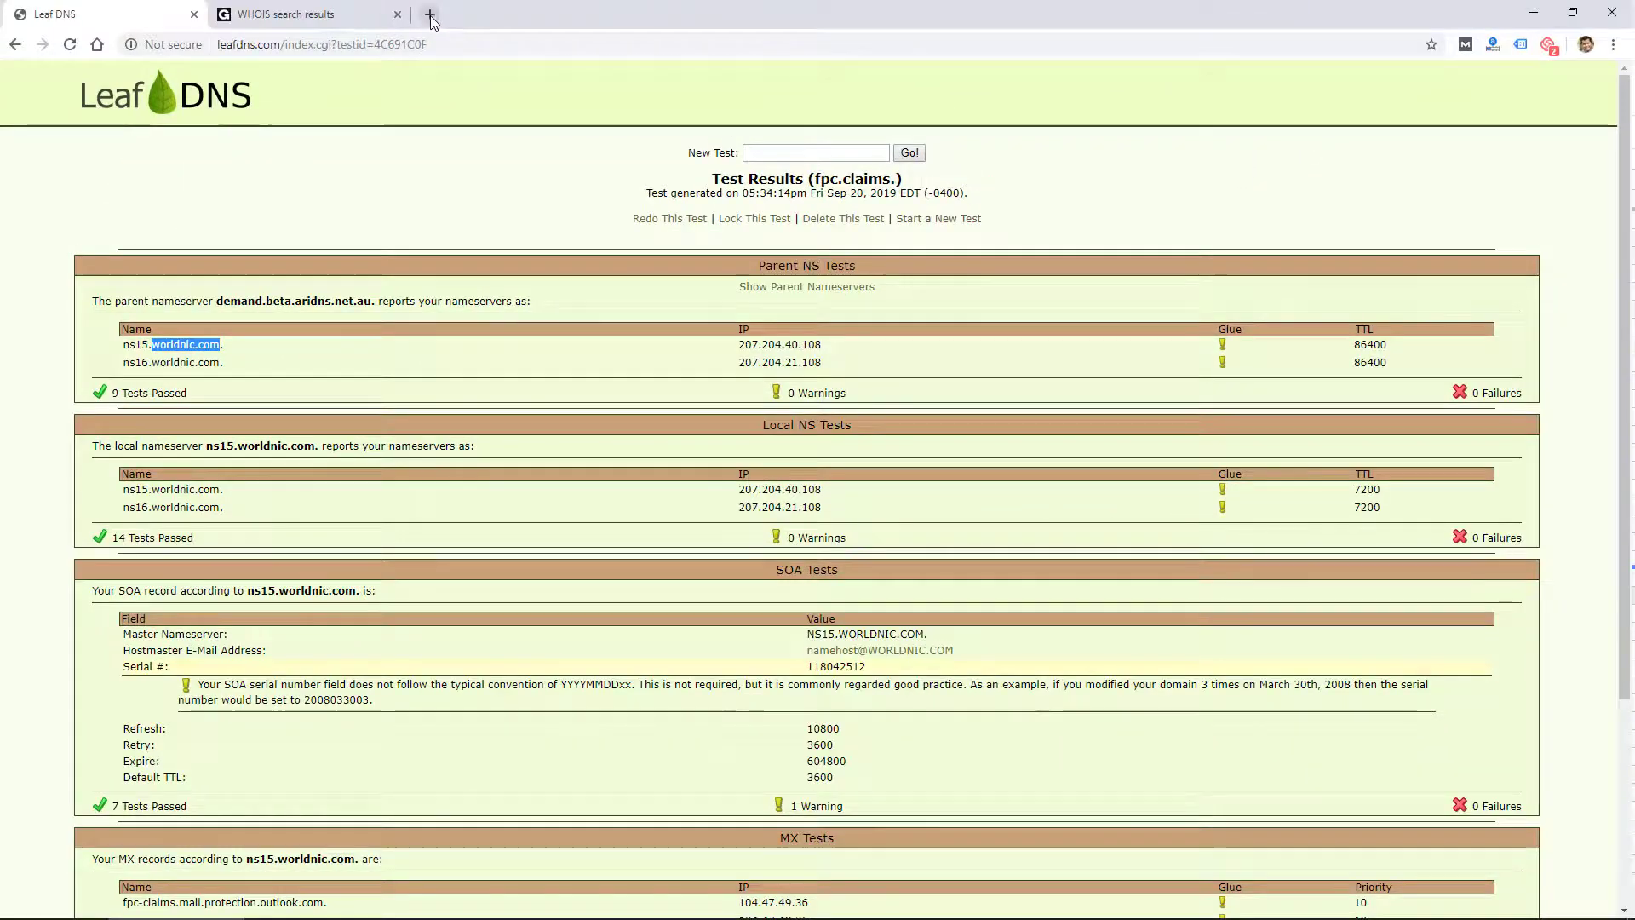
In a new tab, search Google for 'network sol' to reach the Network Solutions site.
left_click(426, 14)
type("network")
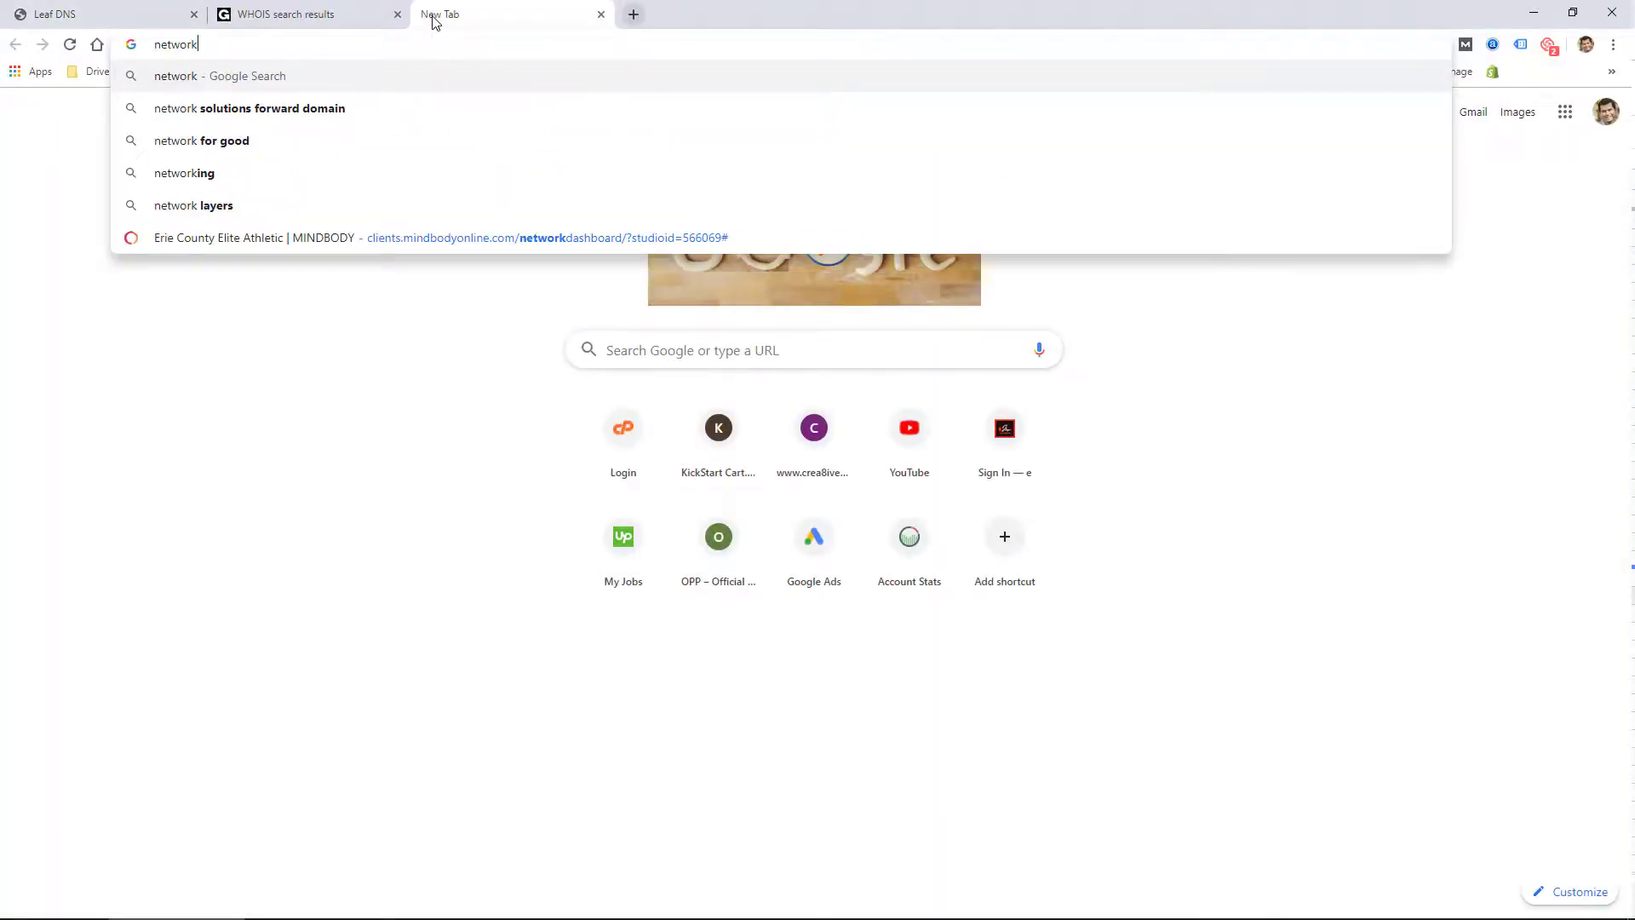
type(" sol")
key("Return")
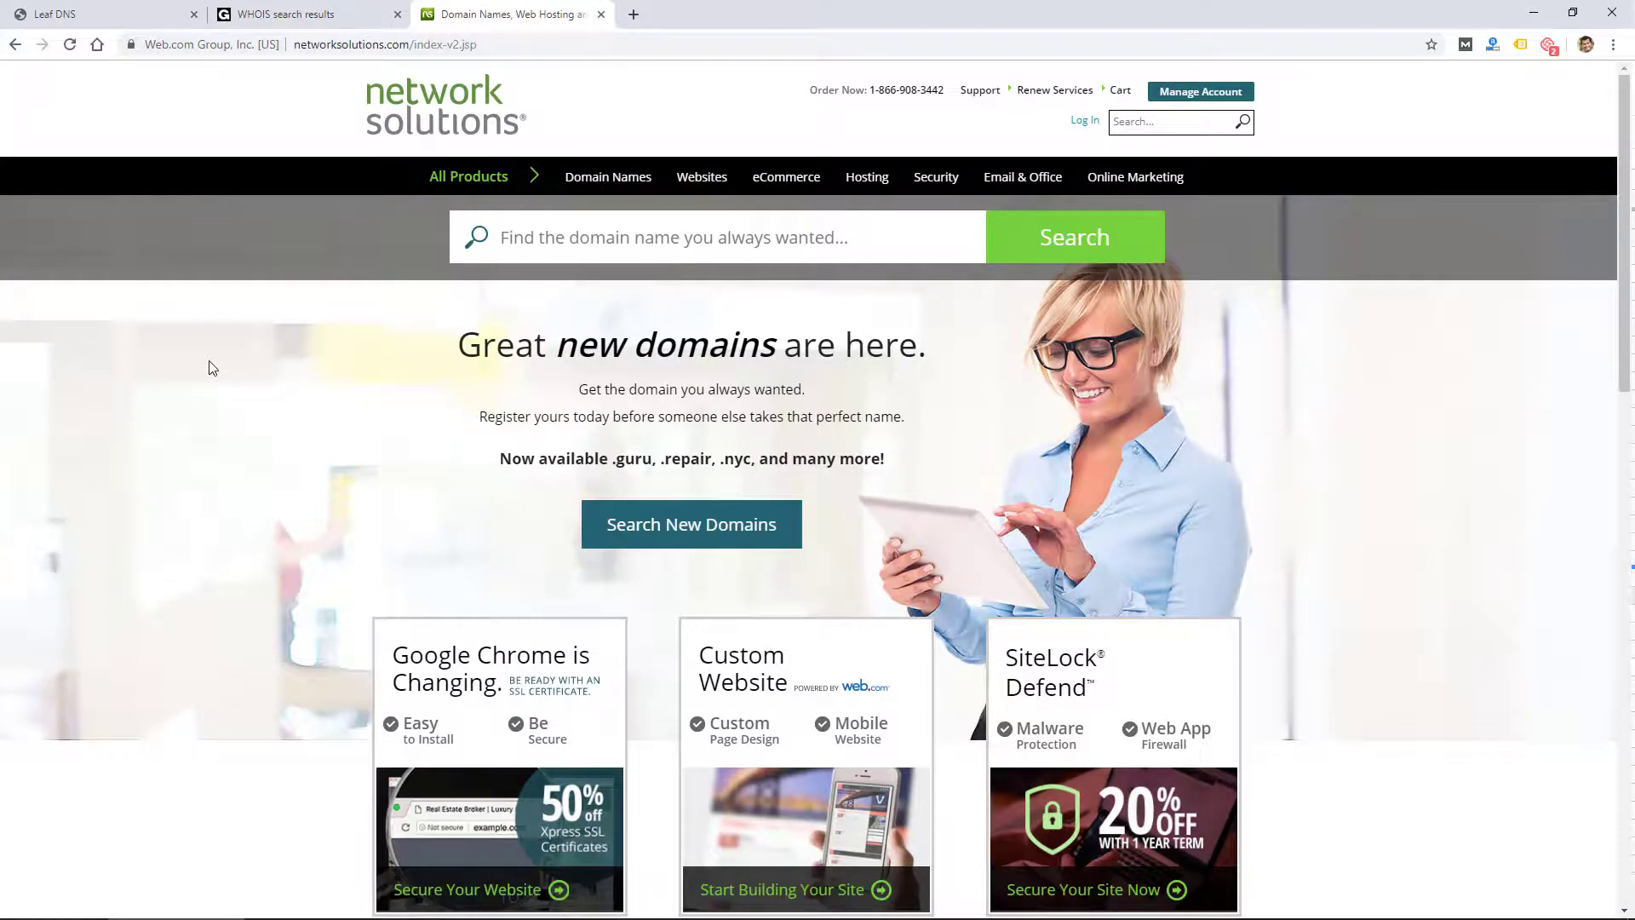
Back in Leaf DNS, re-highlight worldnic.com in the first nameserver.
left_click(104, 6)
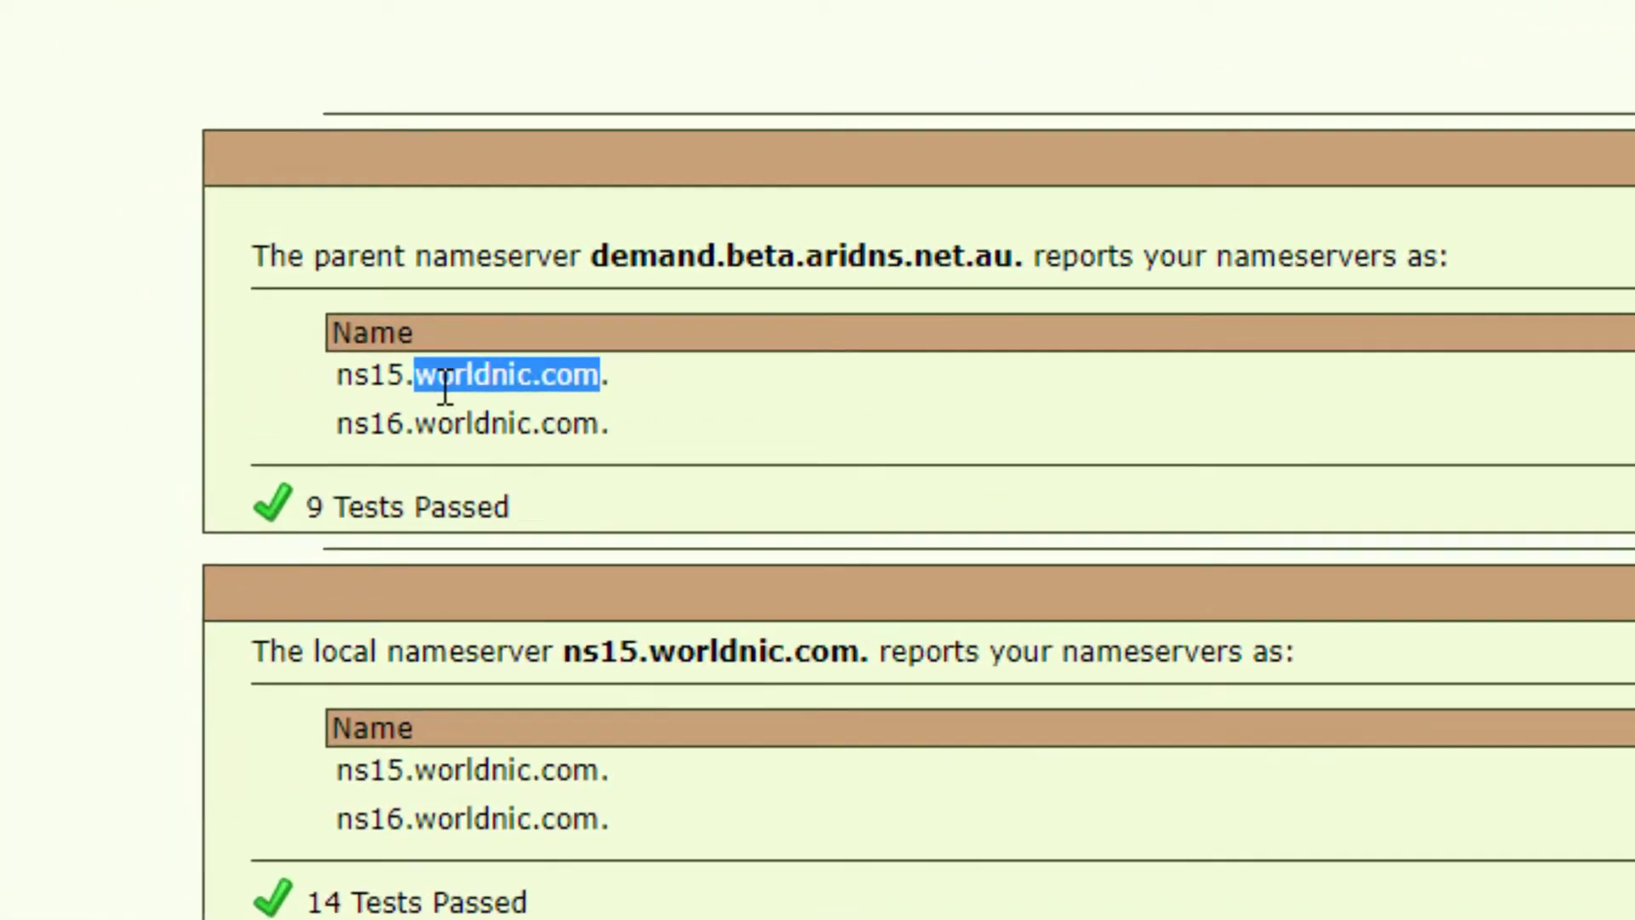
left_click(156, 348)
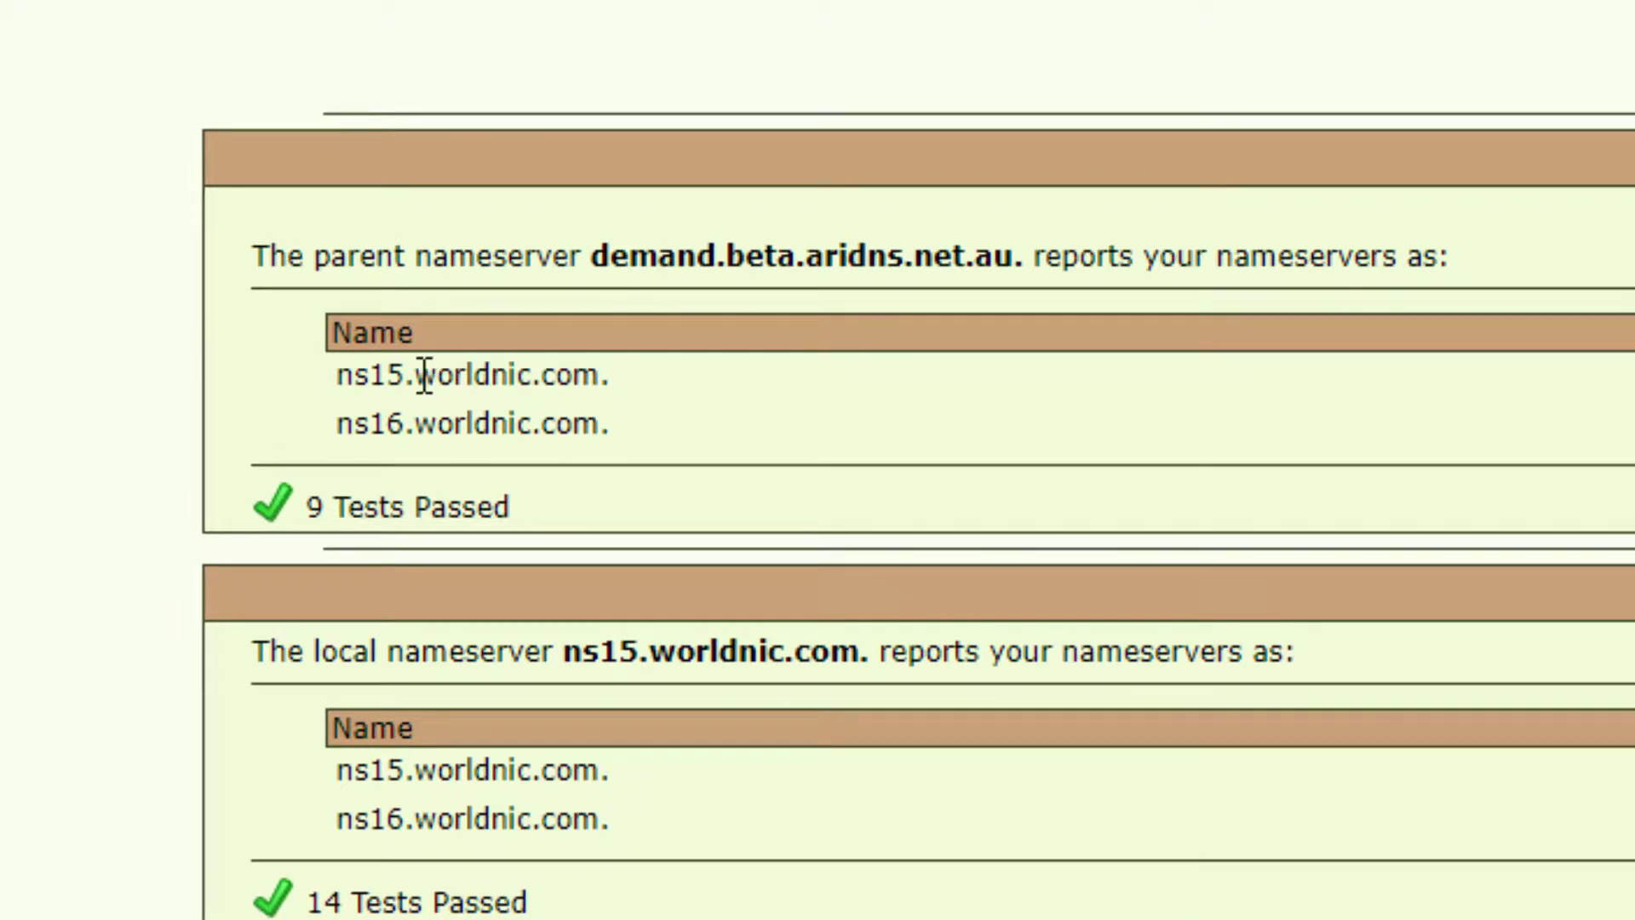
left_click_drag(417, 375, 603, 376)
key("ctrl+c")
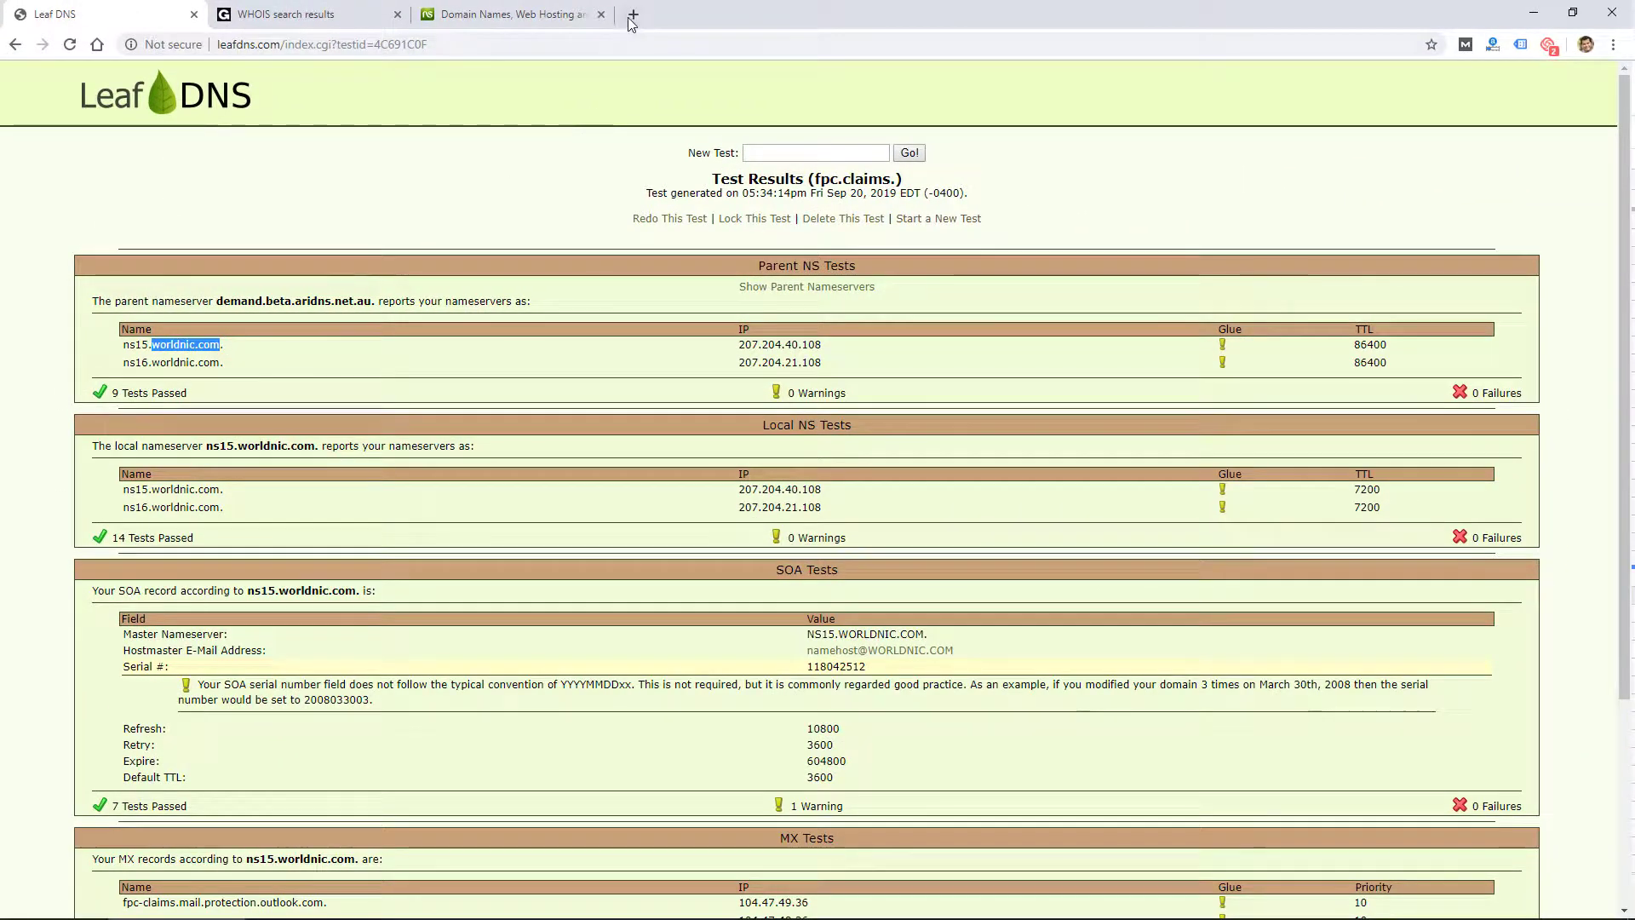
In a new tab, search Google for 'who is worldnic.com'.
left_click(633, 15)
type("who is")
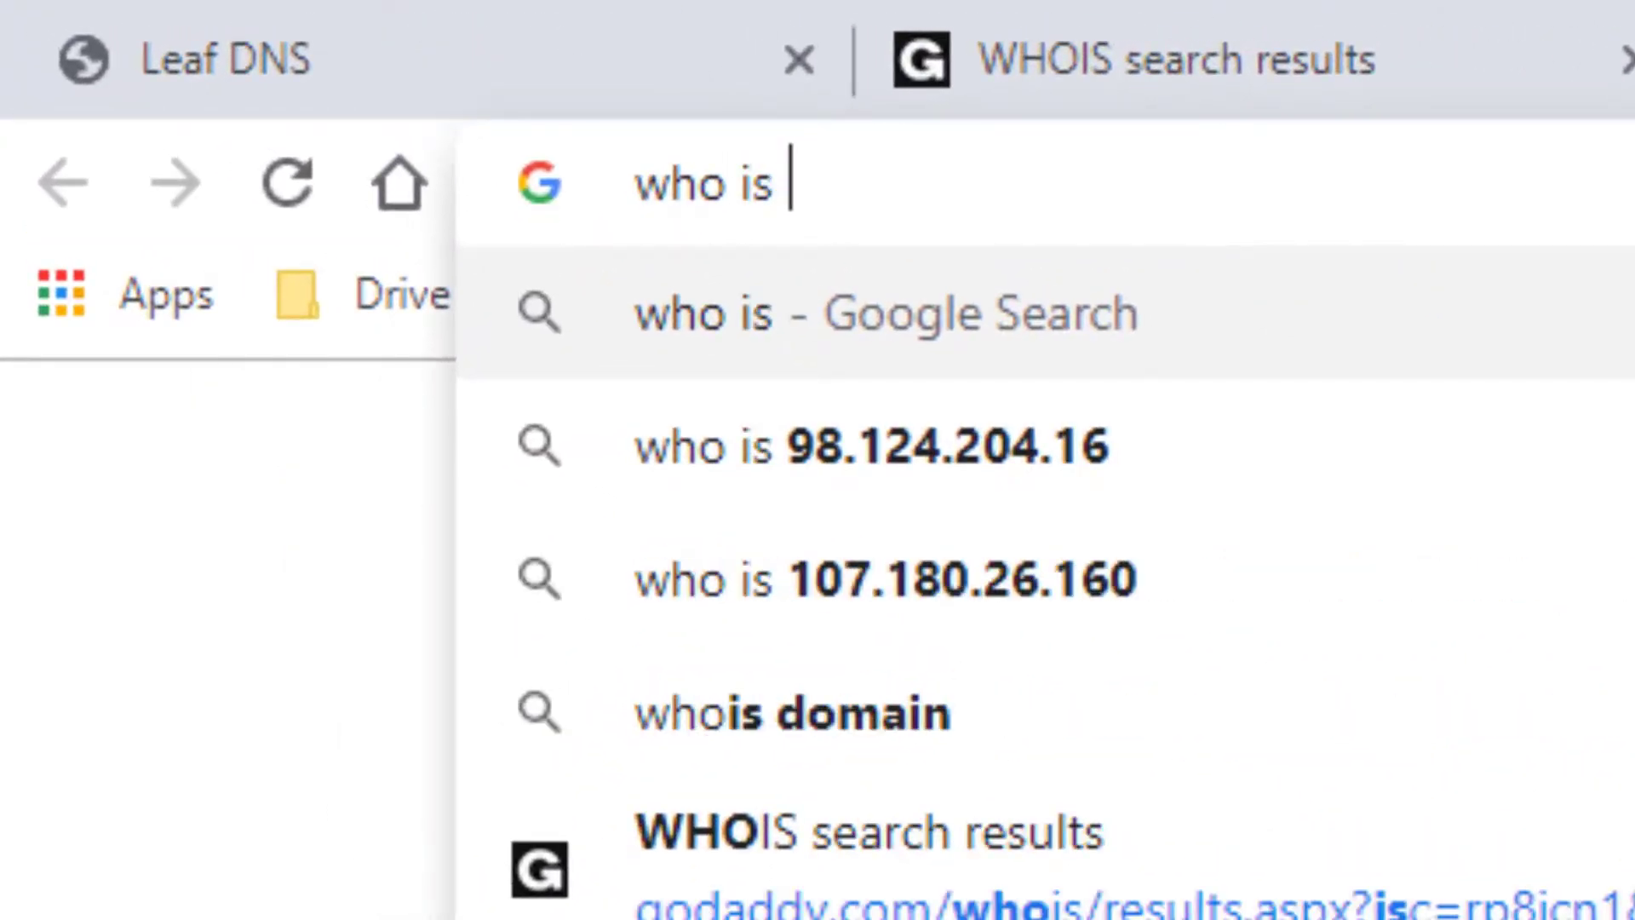
key("ctrl+v")
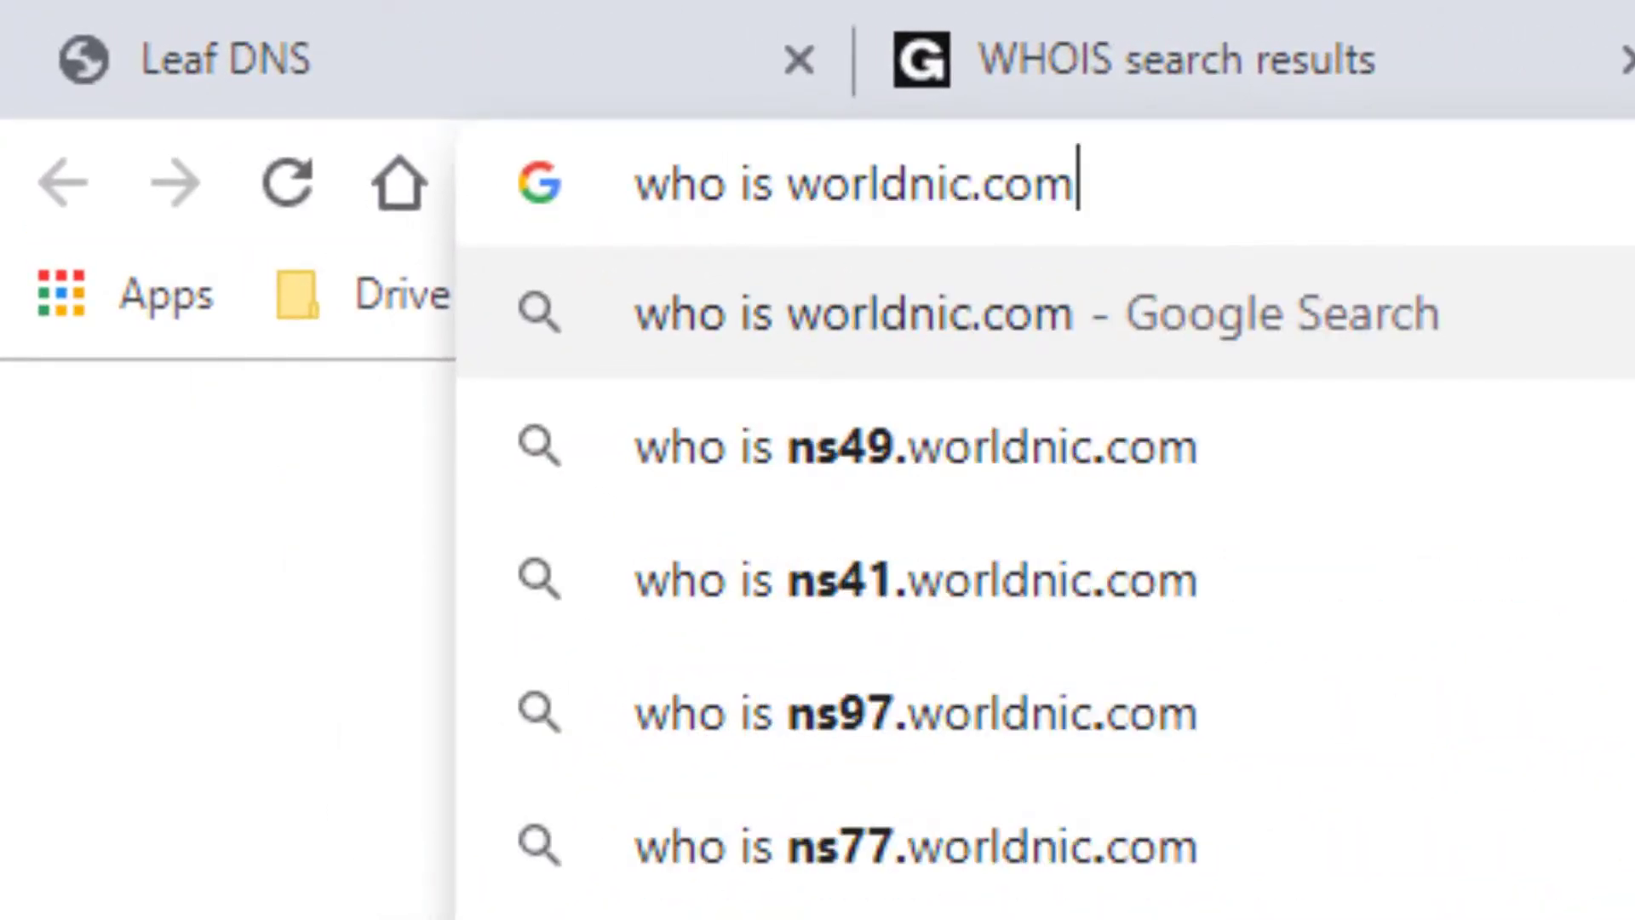
key("Return")
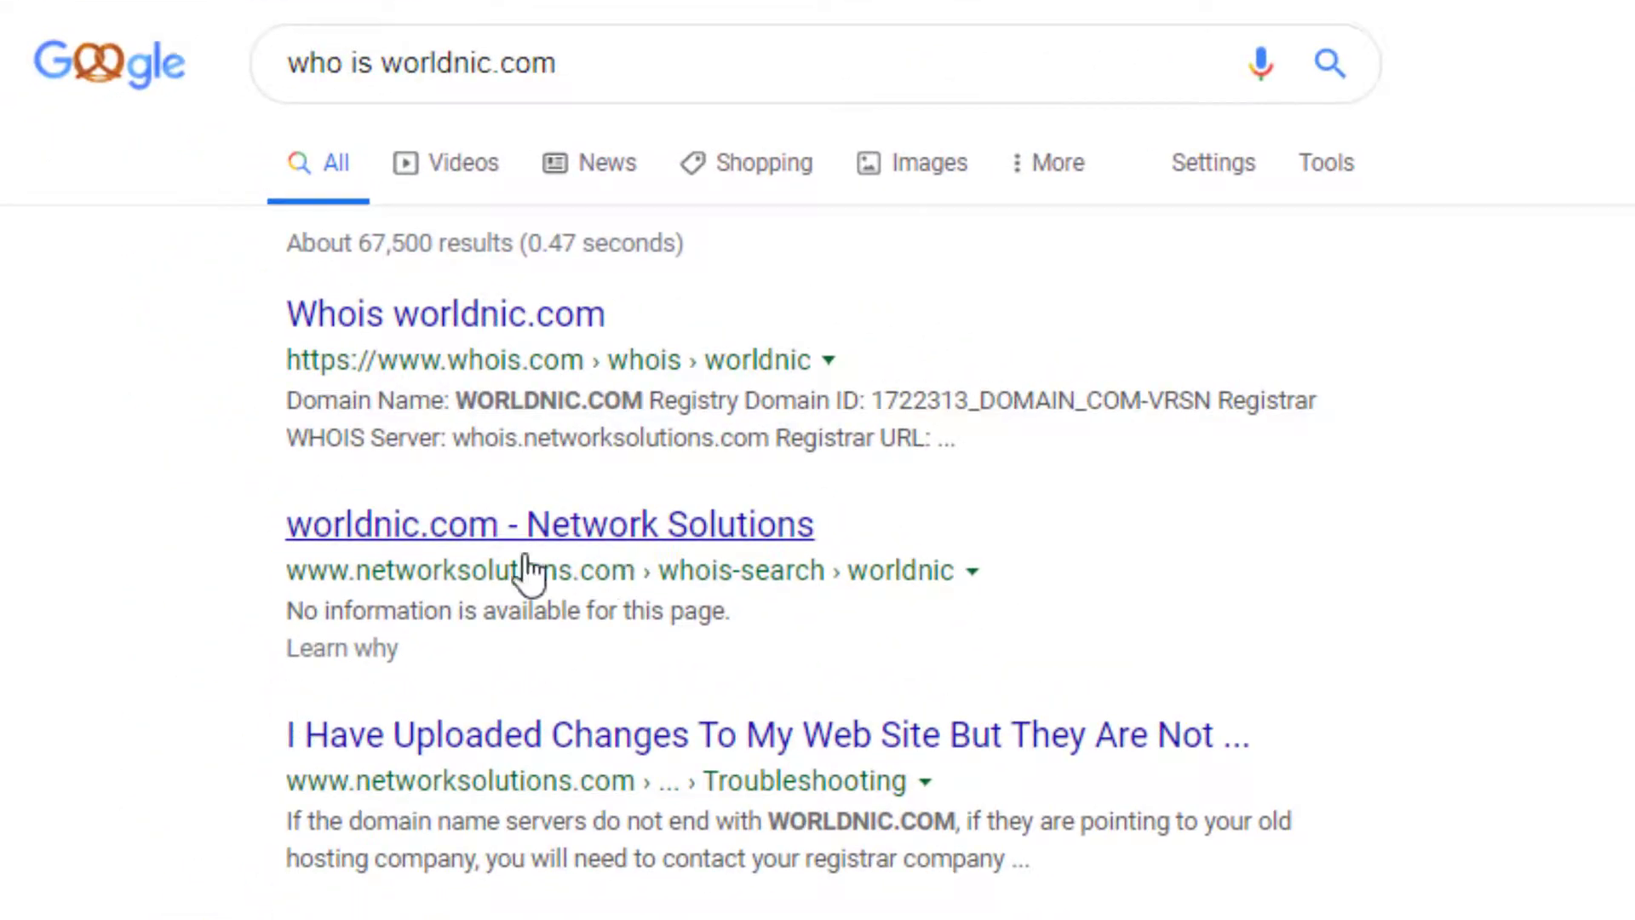
Open the whois.com record, highlight registrar Network Solutions, LLC, then highlight fpc.claims in Leaf DNS.
left_click(385, 324)
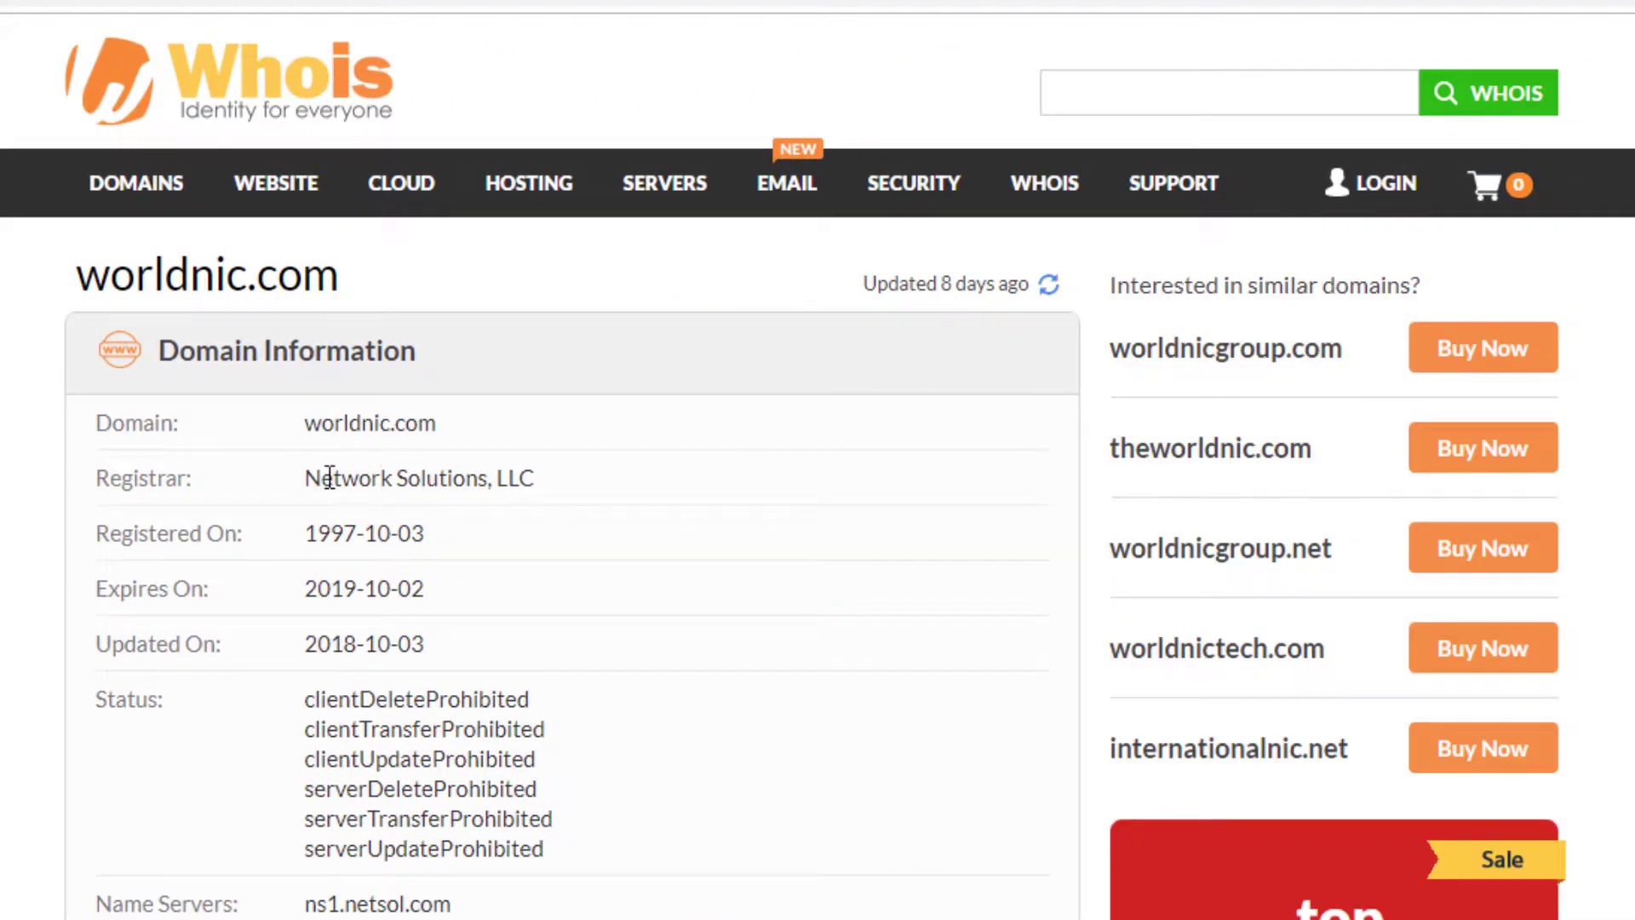
left_click_drag(305, 478, 508, 482)
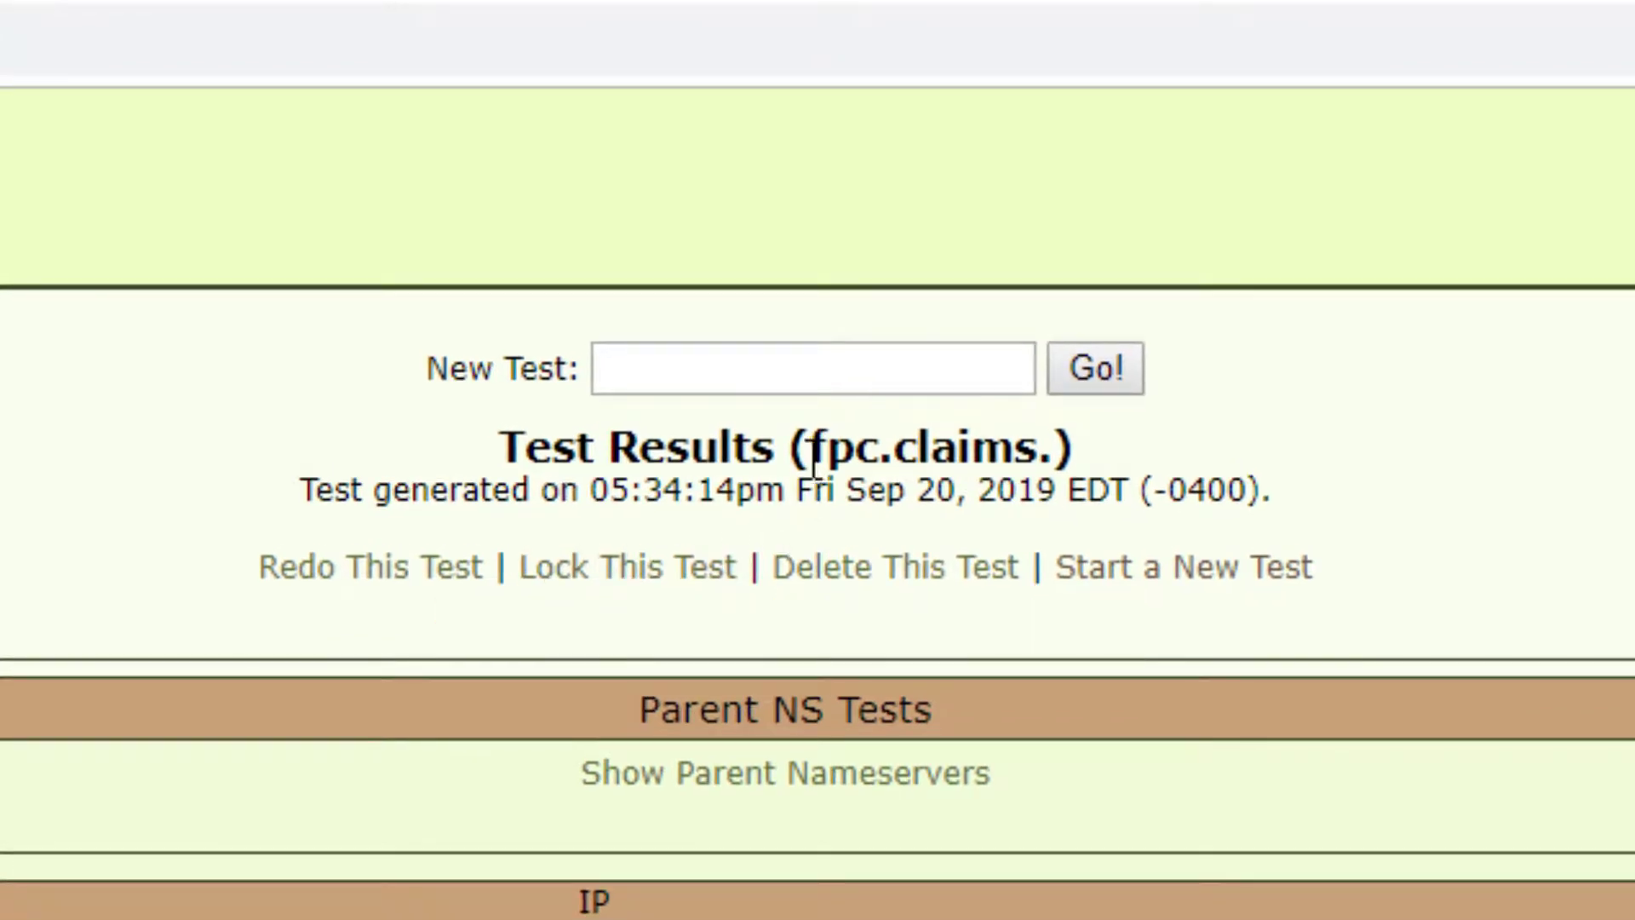
left_click_drag(813, 464, 1027, 429)
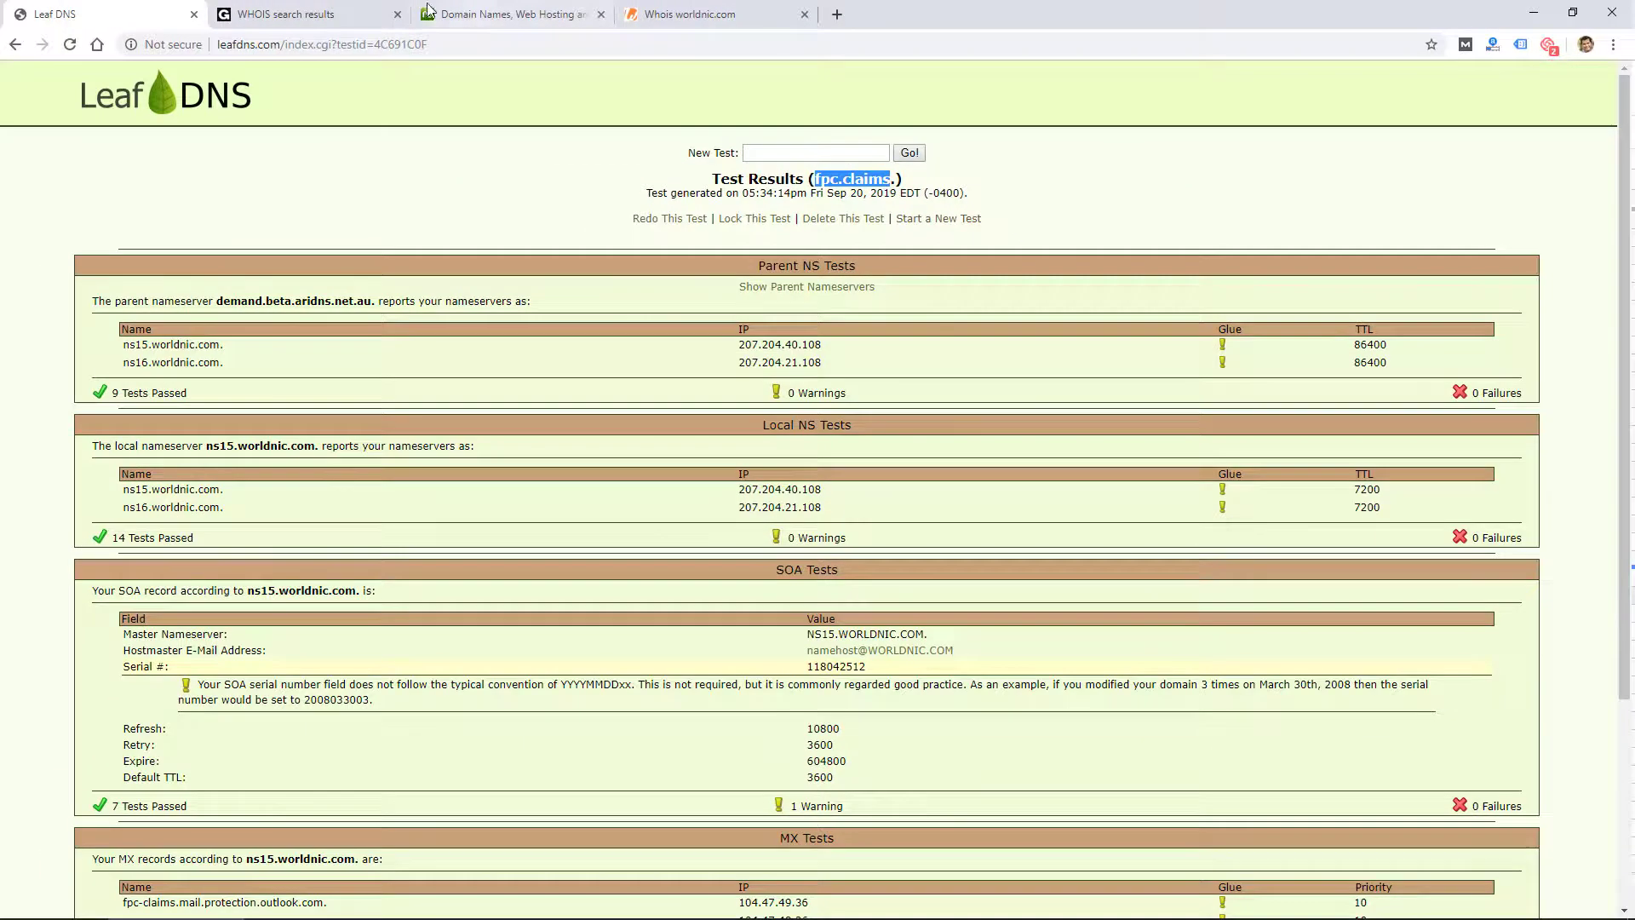
left_click(271, 12)
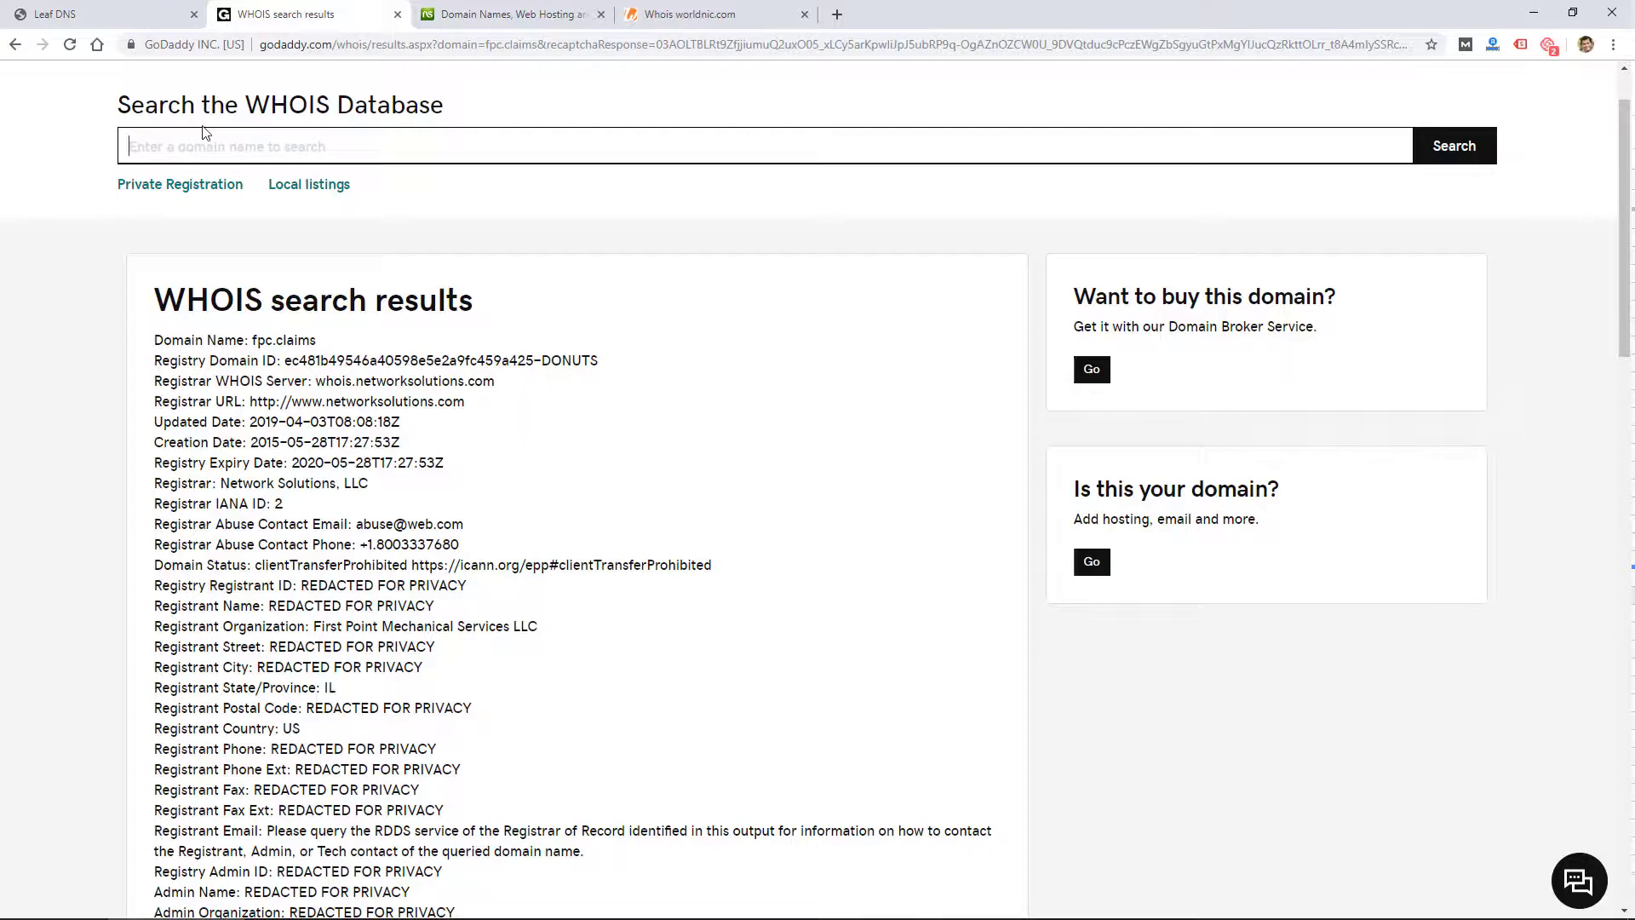
scroll(205, 136, "up", 1)
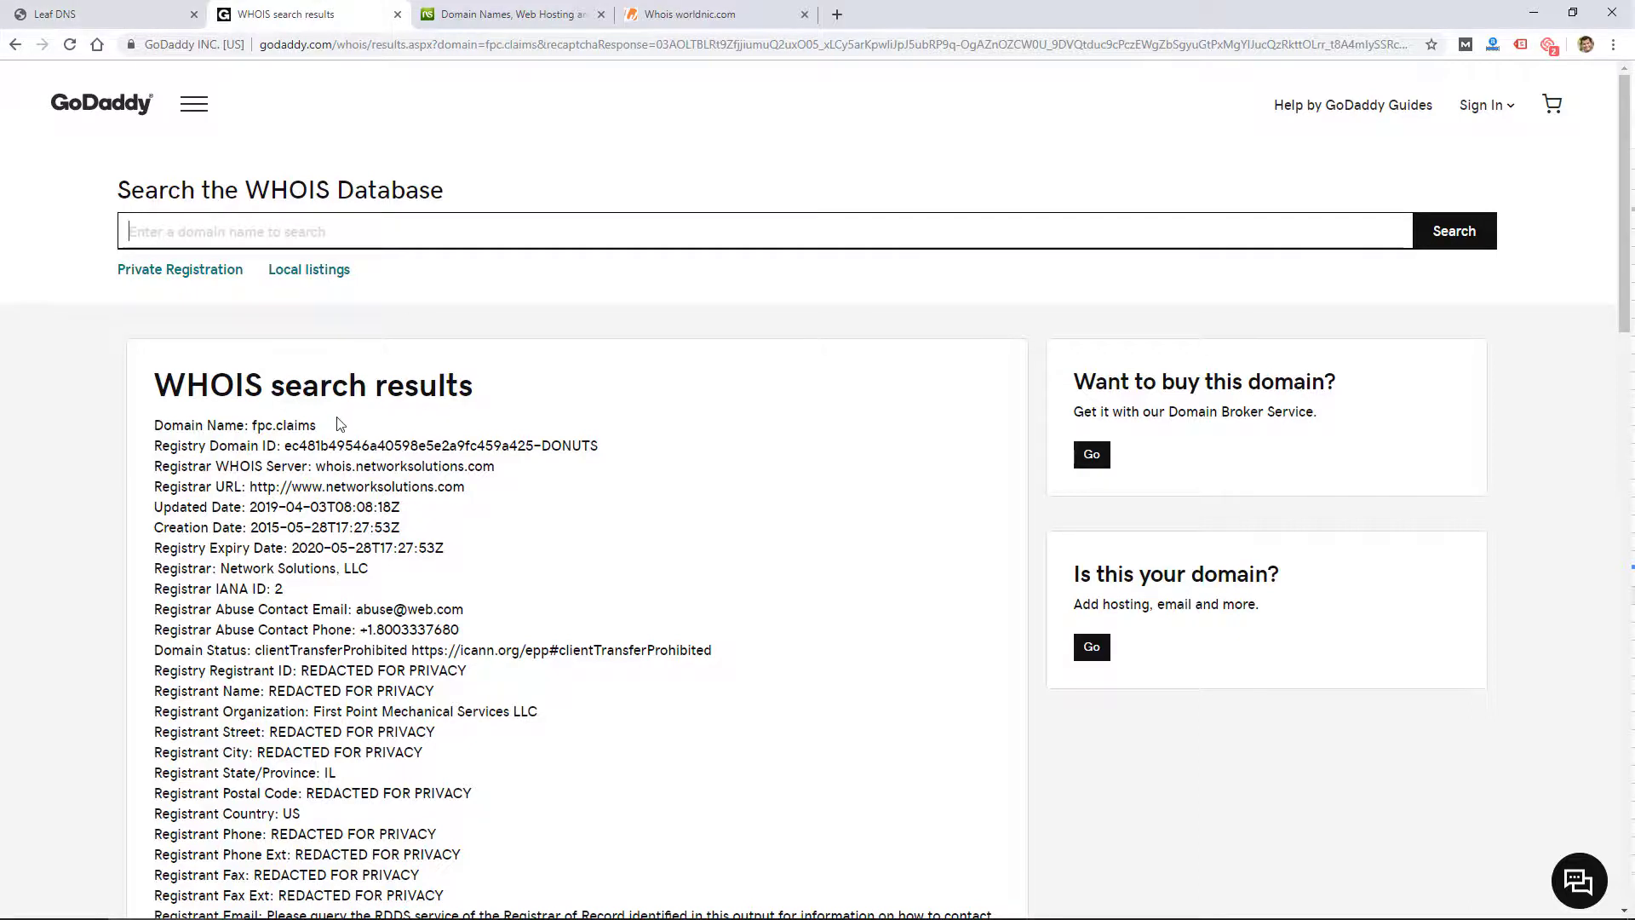
left_click_drag(317, 425, 155, 426)
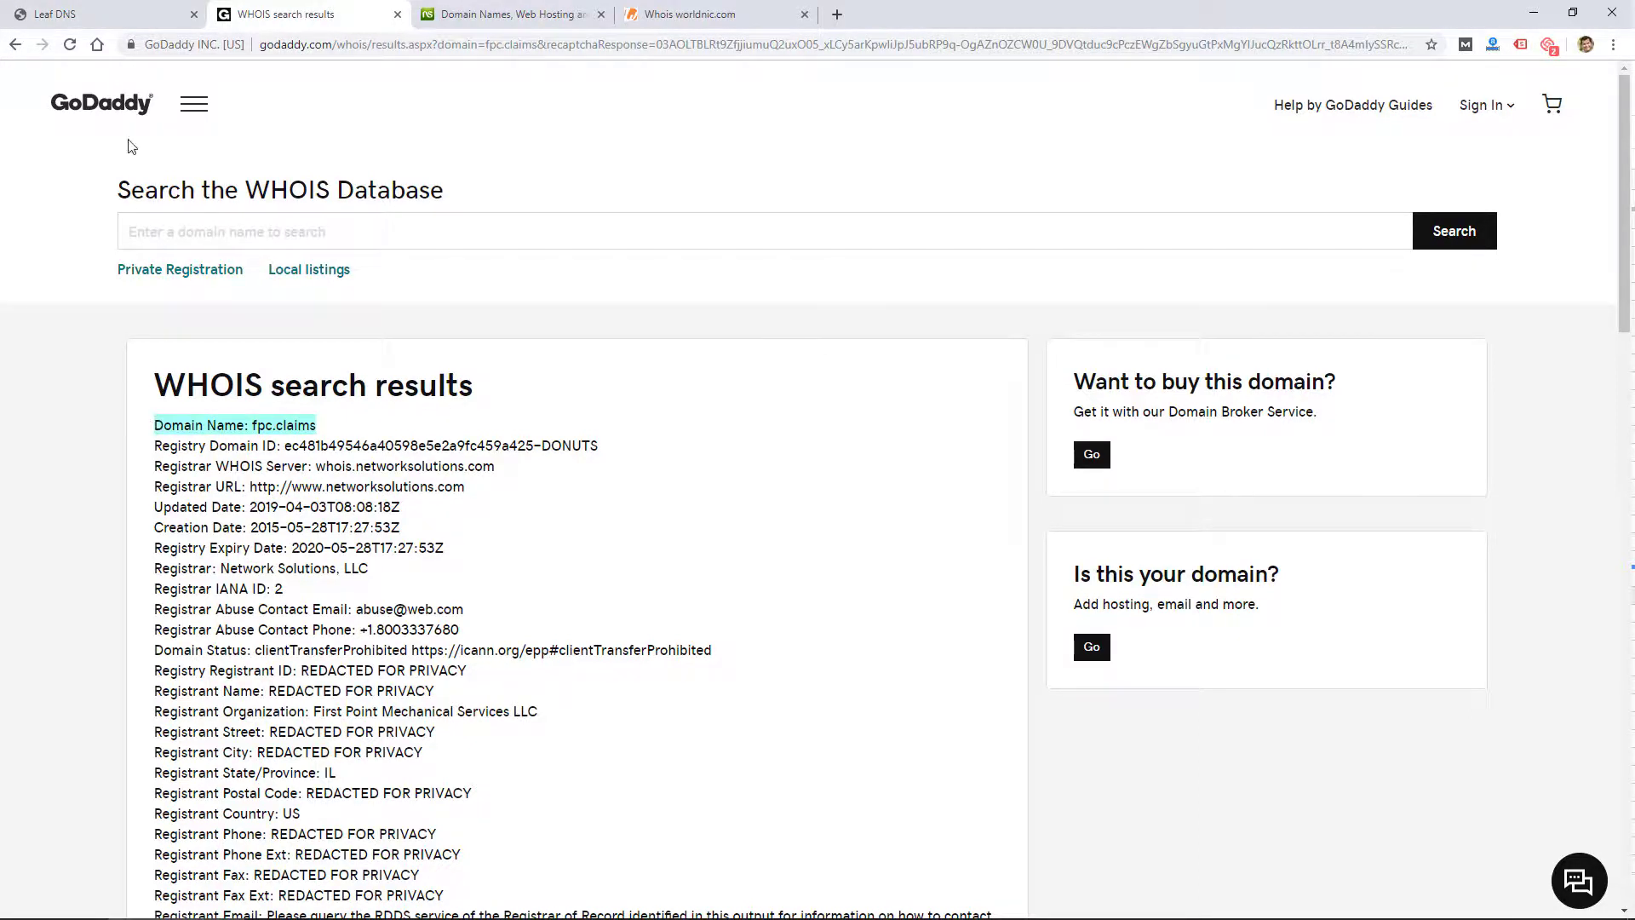
key("ctrl+shift+Tab")
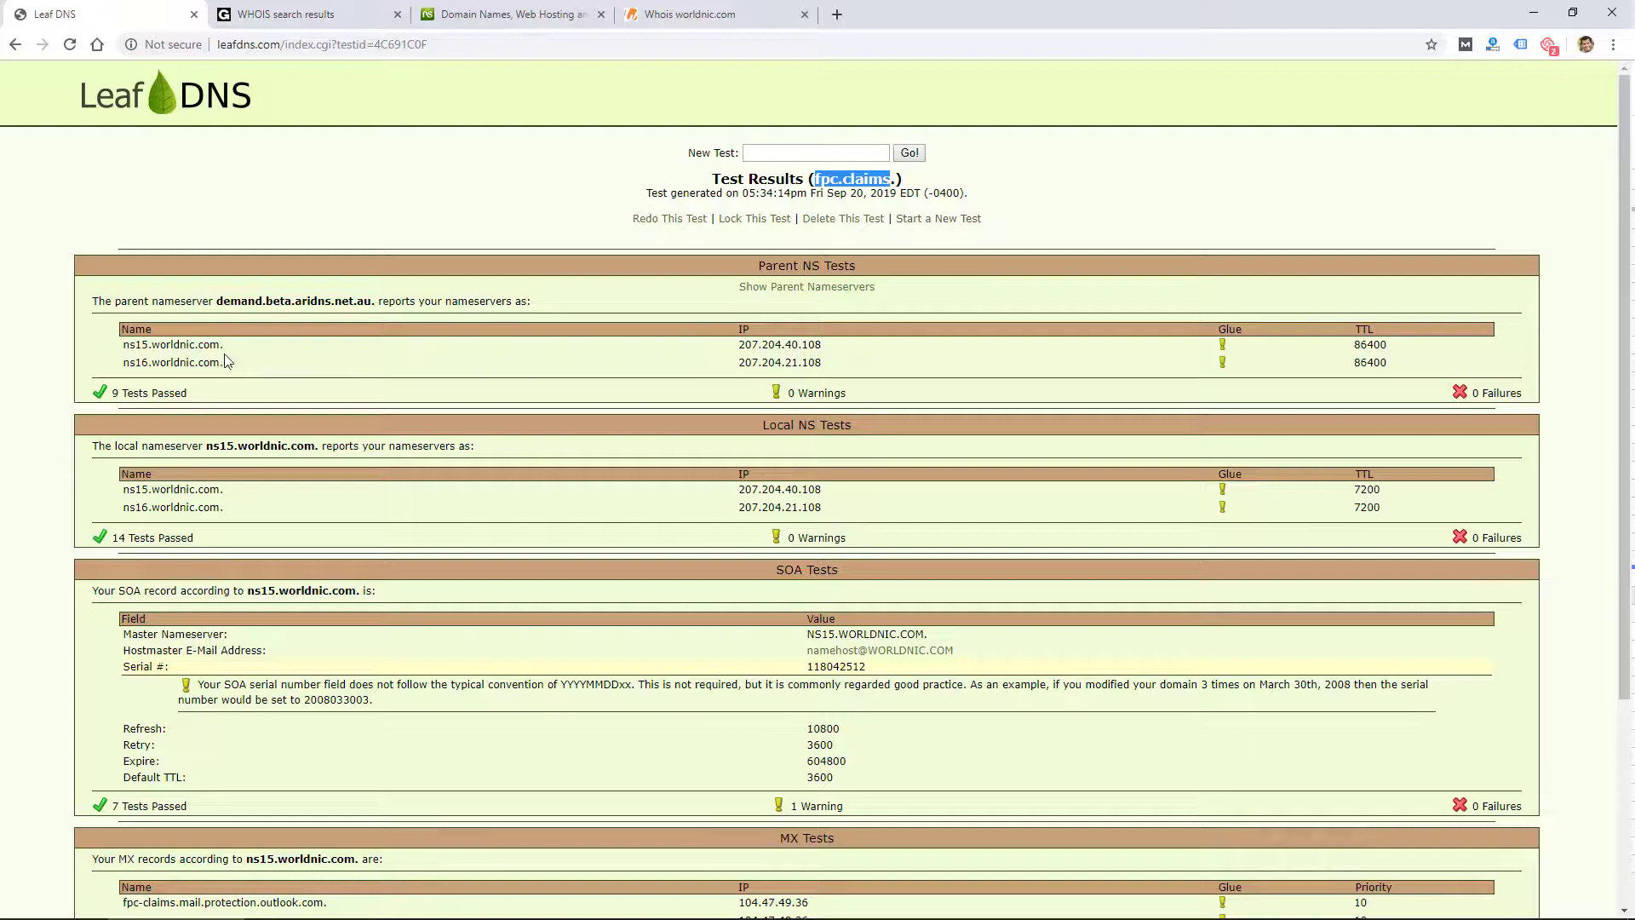
Highlight the MX Tests heading and the first outlook.com rDNS mail server name.
scroll(442, 465, "down", 3)
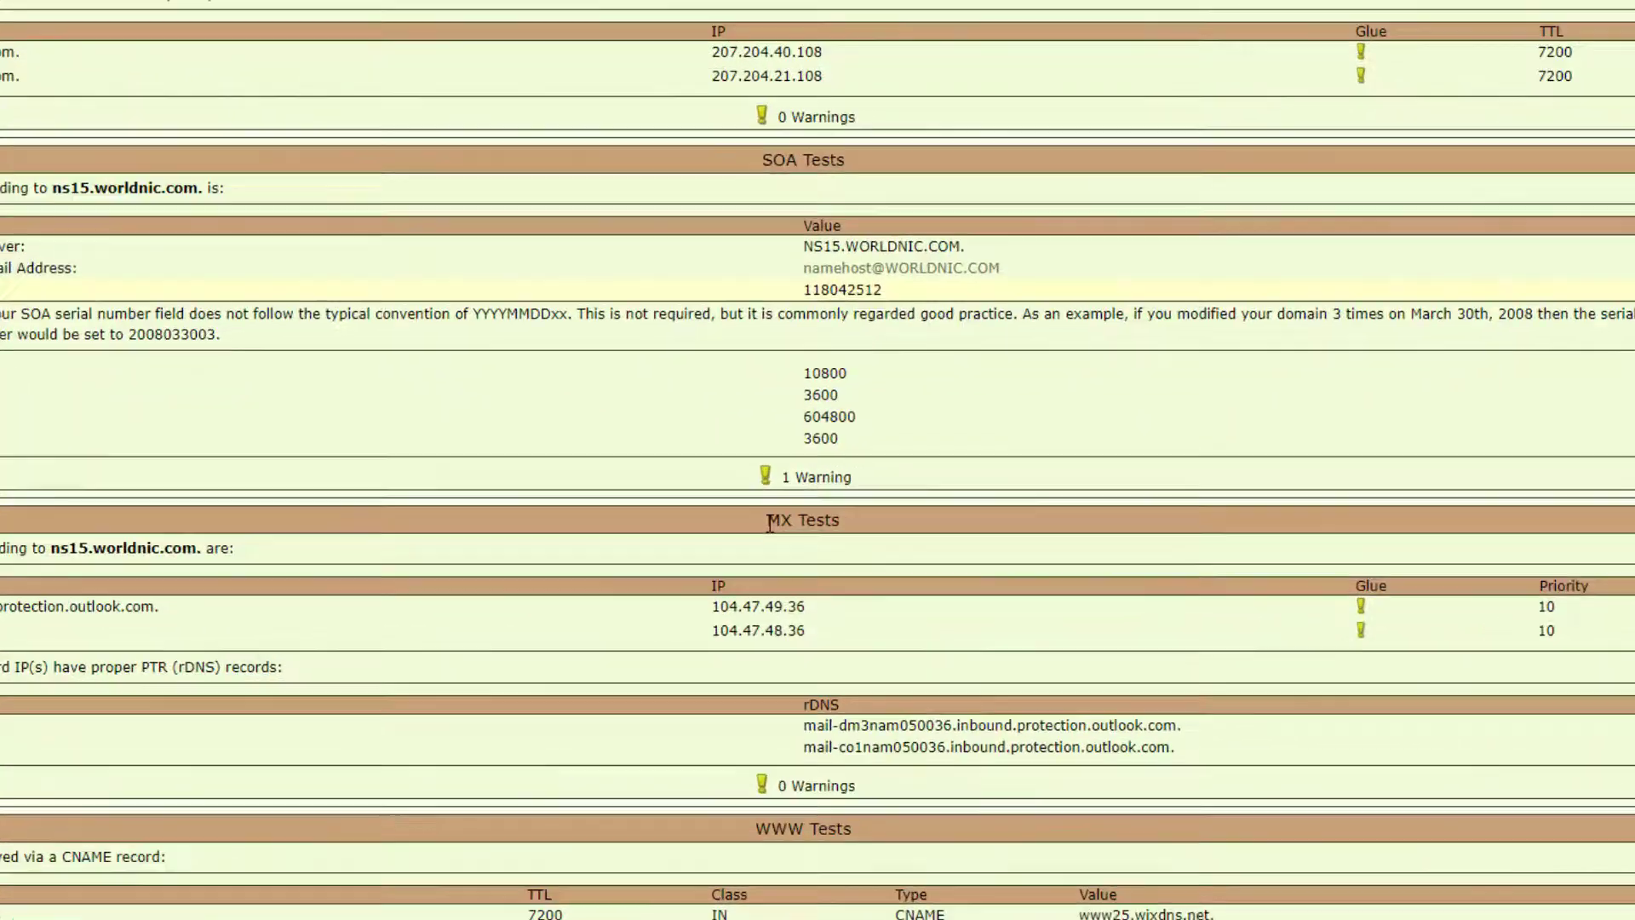
left_click_drag(769, 523, 845, 526)
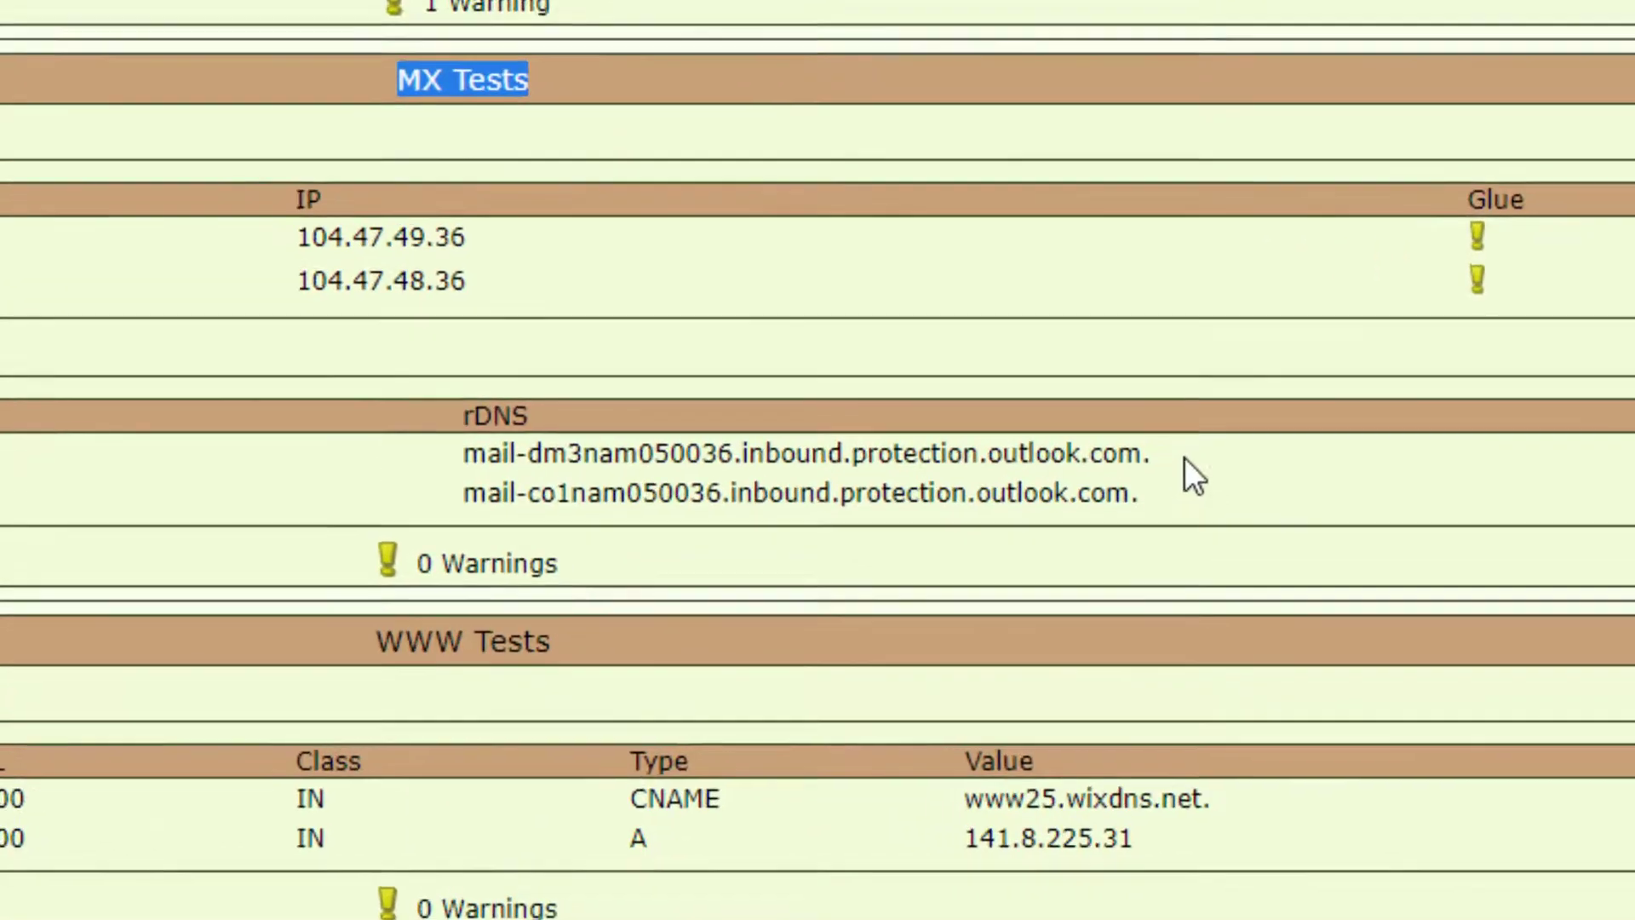
left_click_drag(1141, 692, 1114, 691)
left_click_drag(1118, 417, 398, 417)
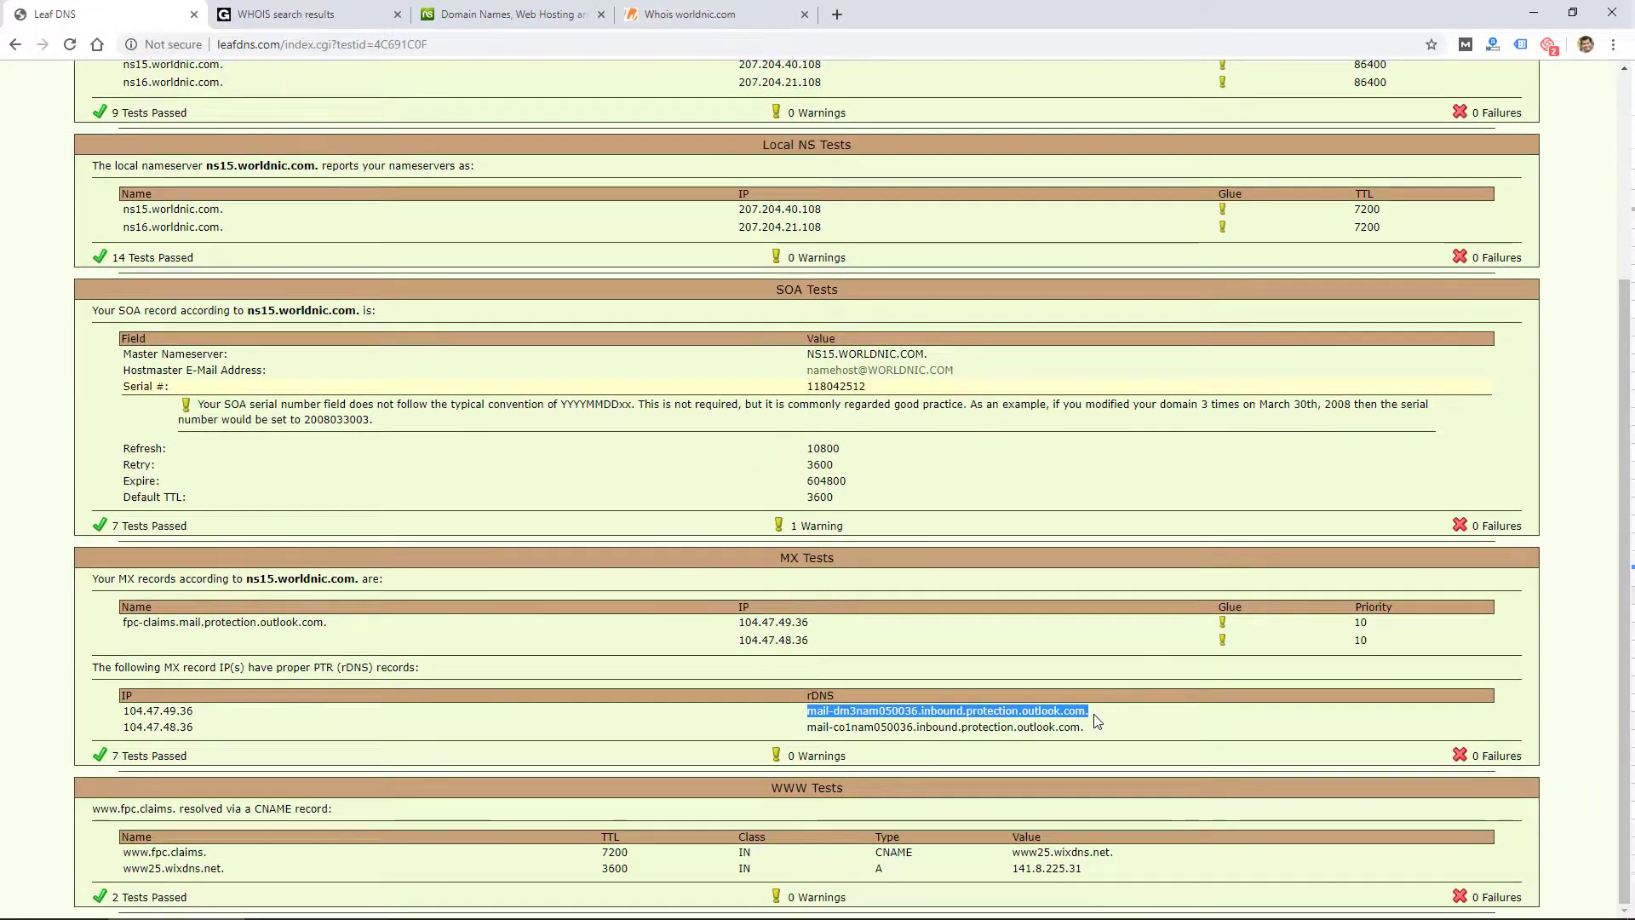
Highlight ns15.worldnic.com among the nameservers, then return down to the mail and WWW tests.
scroll(1097, 723, "up", 3)
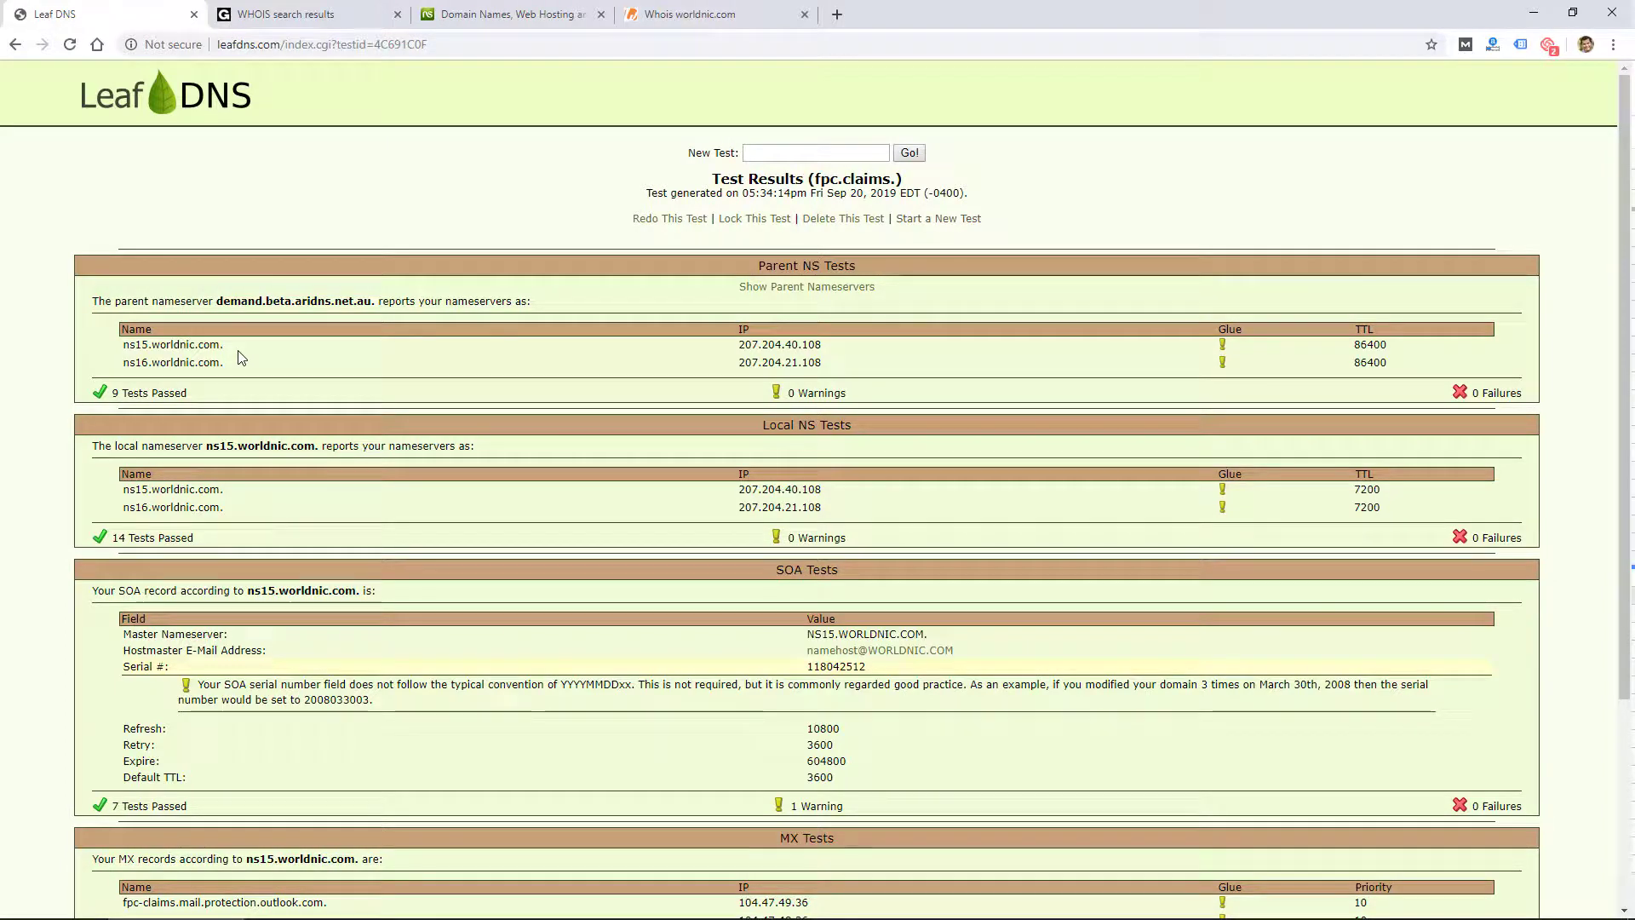
scroll(241, 362, "down", 3)
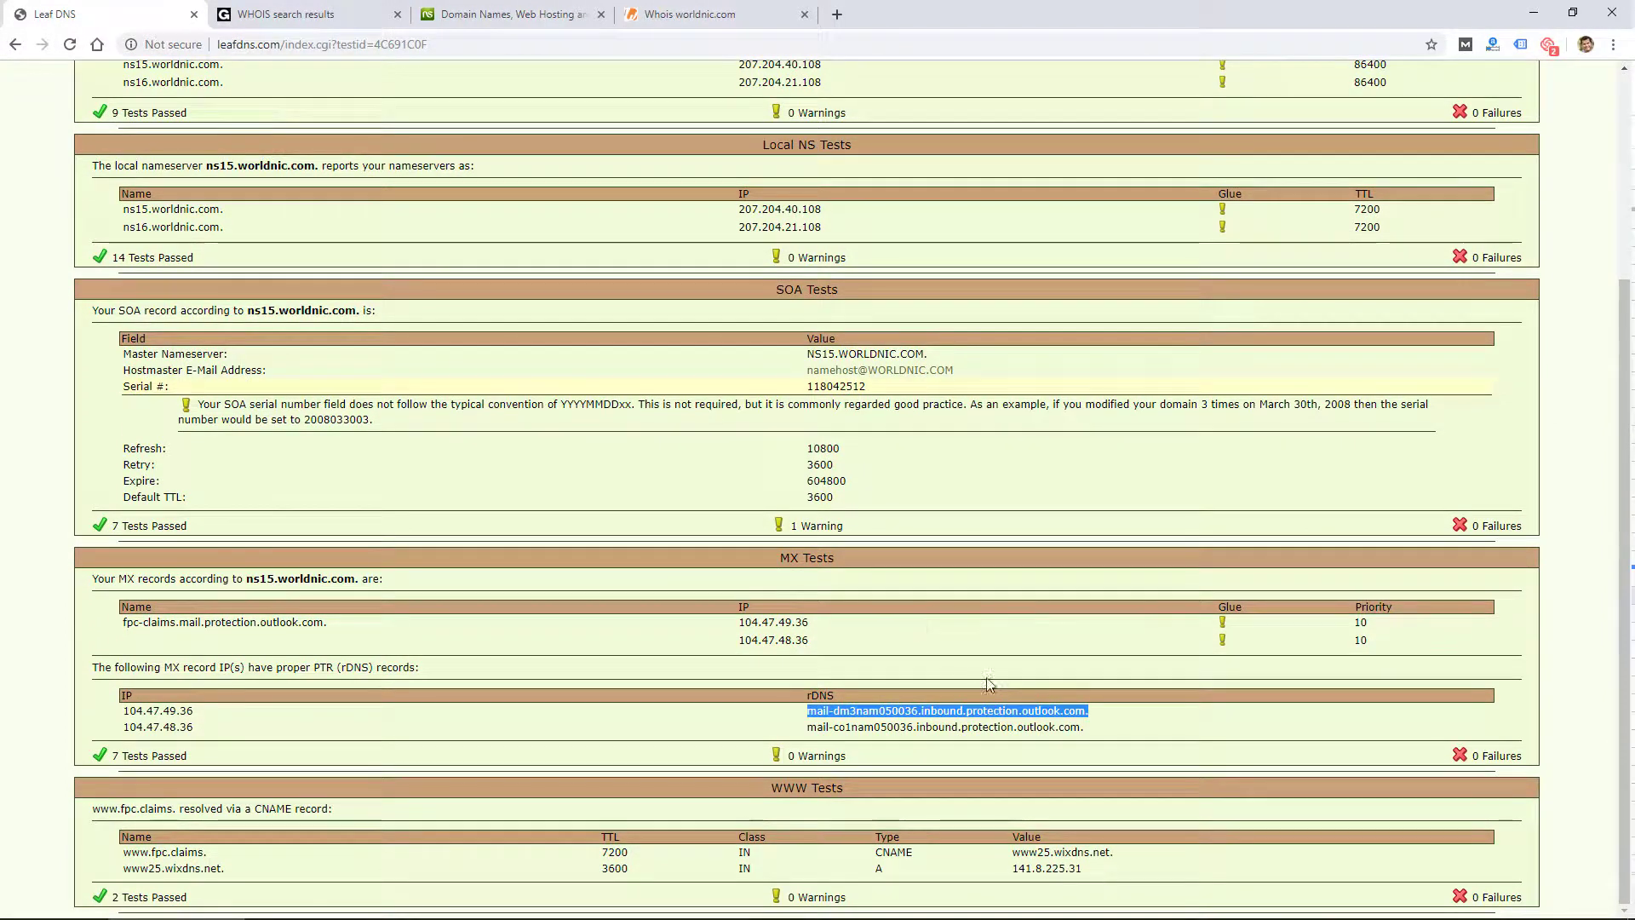
scroll(329, 372, "up", 3)
left_click_drag(242, 349, 123, 356)
scroll(261, 561, "down", 3)
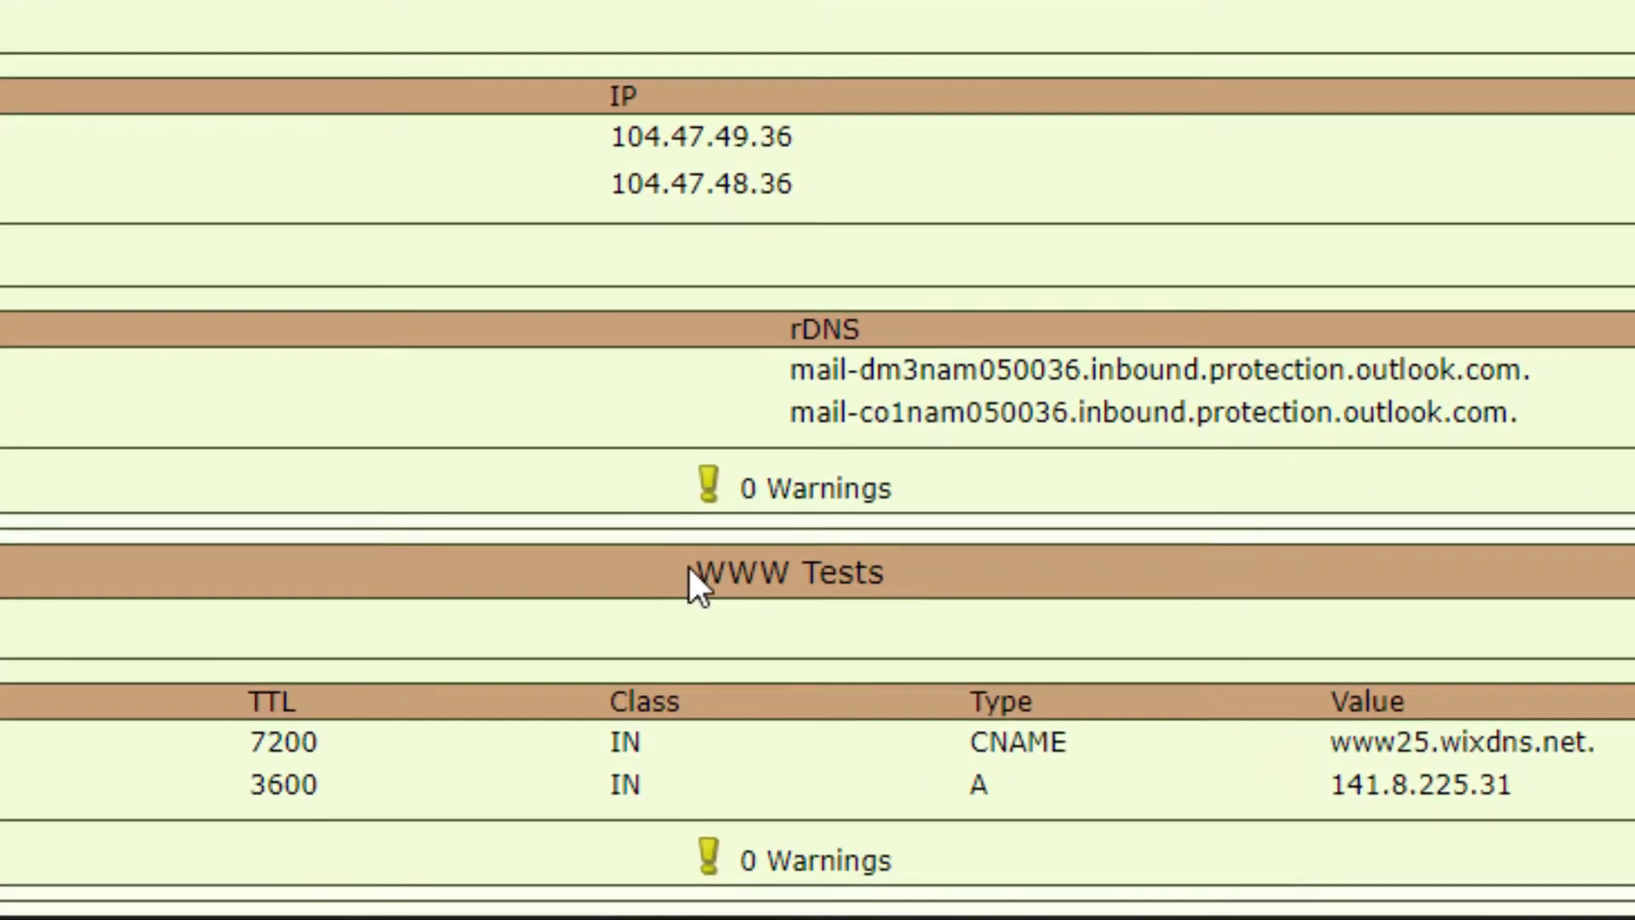
double_click(790, 787)
left_click_drag(863, 580, 896, 580)
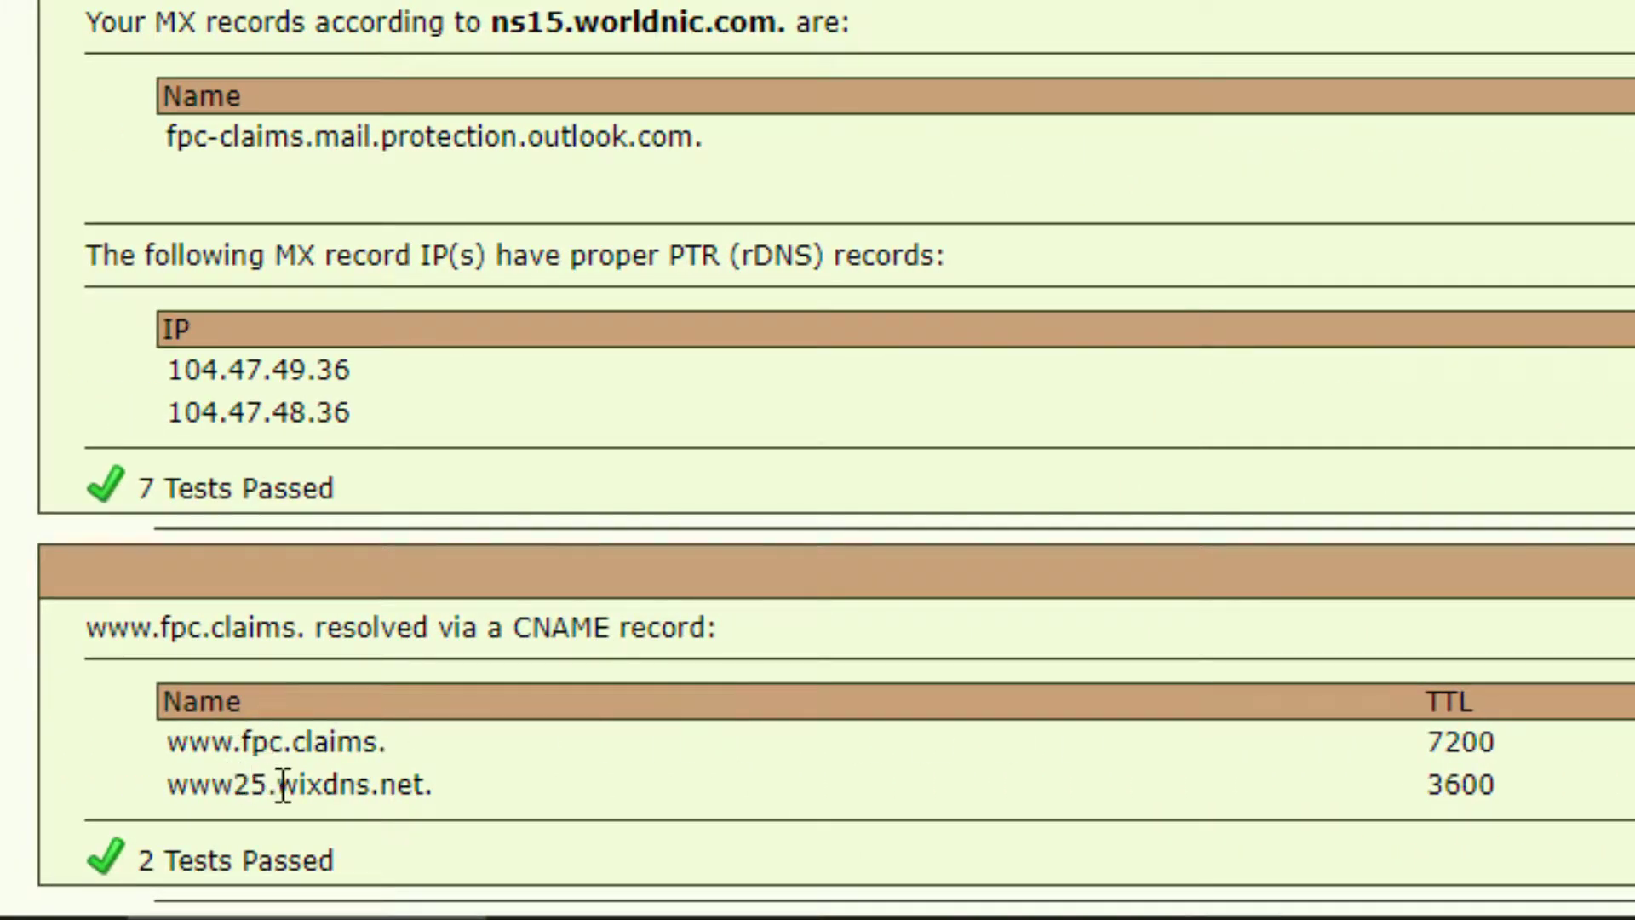
left_click_drag(282, 783, 430, 775)
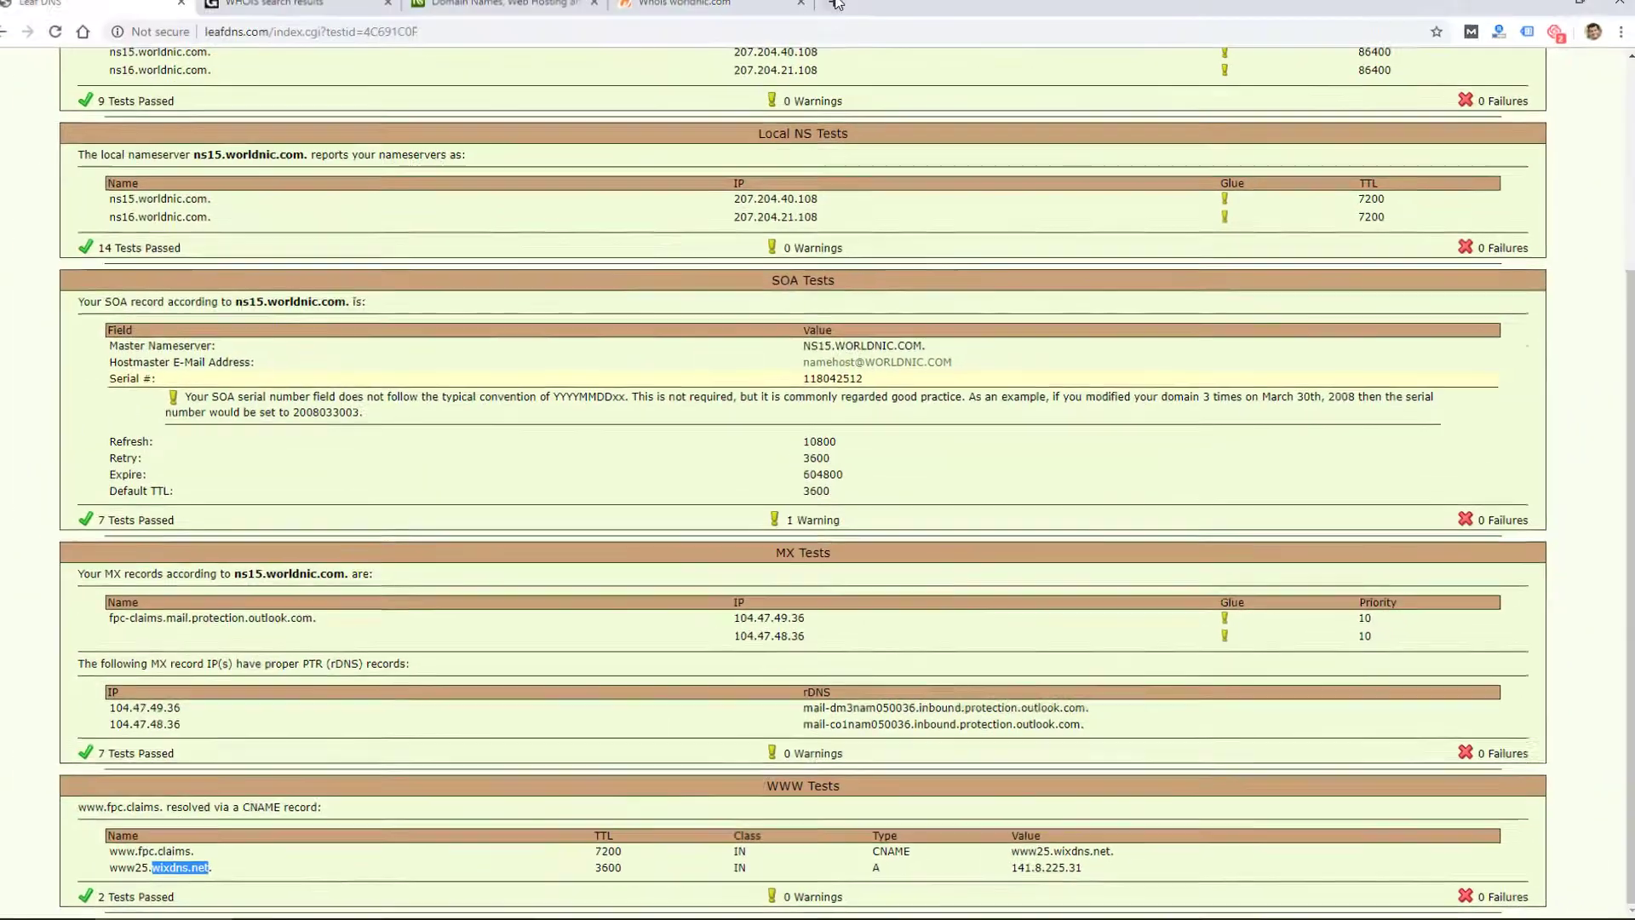
Open wix.com in a new tab.
left_click(832, 15)
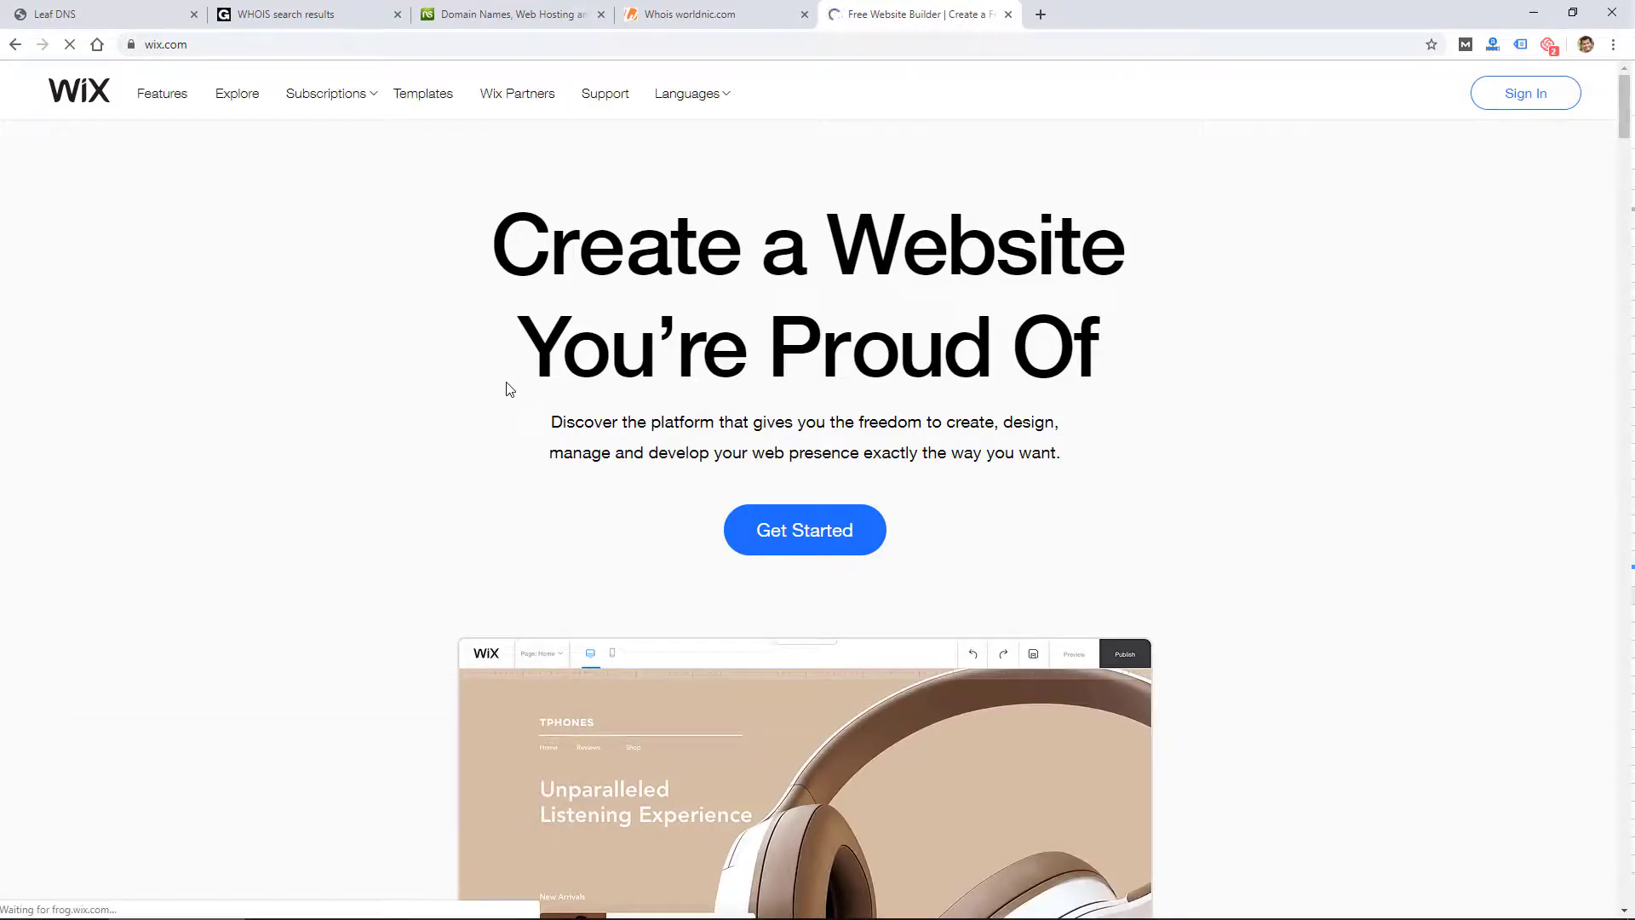
Copy fpc.claims from the CNAME row and load that website in a new tab.
left_click(107, 12)
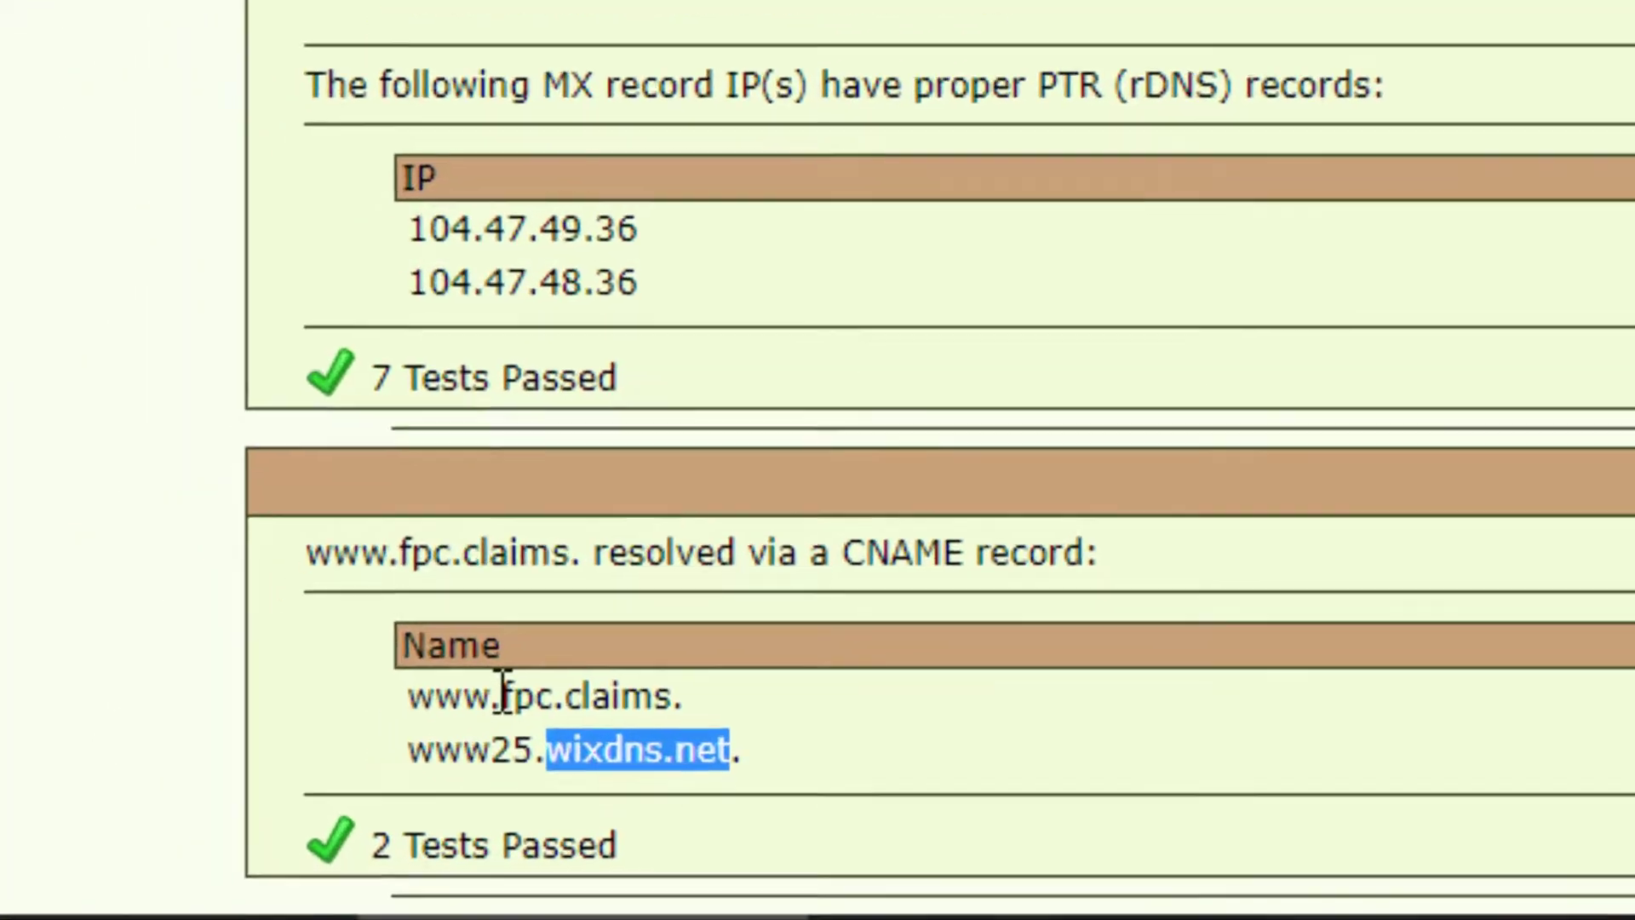
left_click_drag(235, 813, 324, 807)
key("ctrl+c")
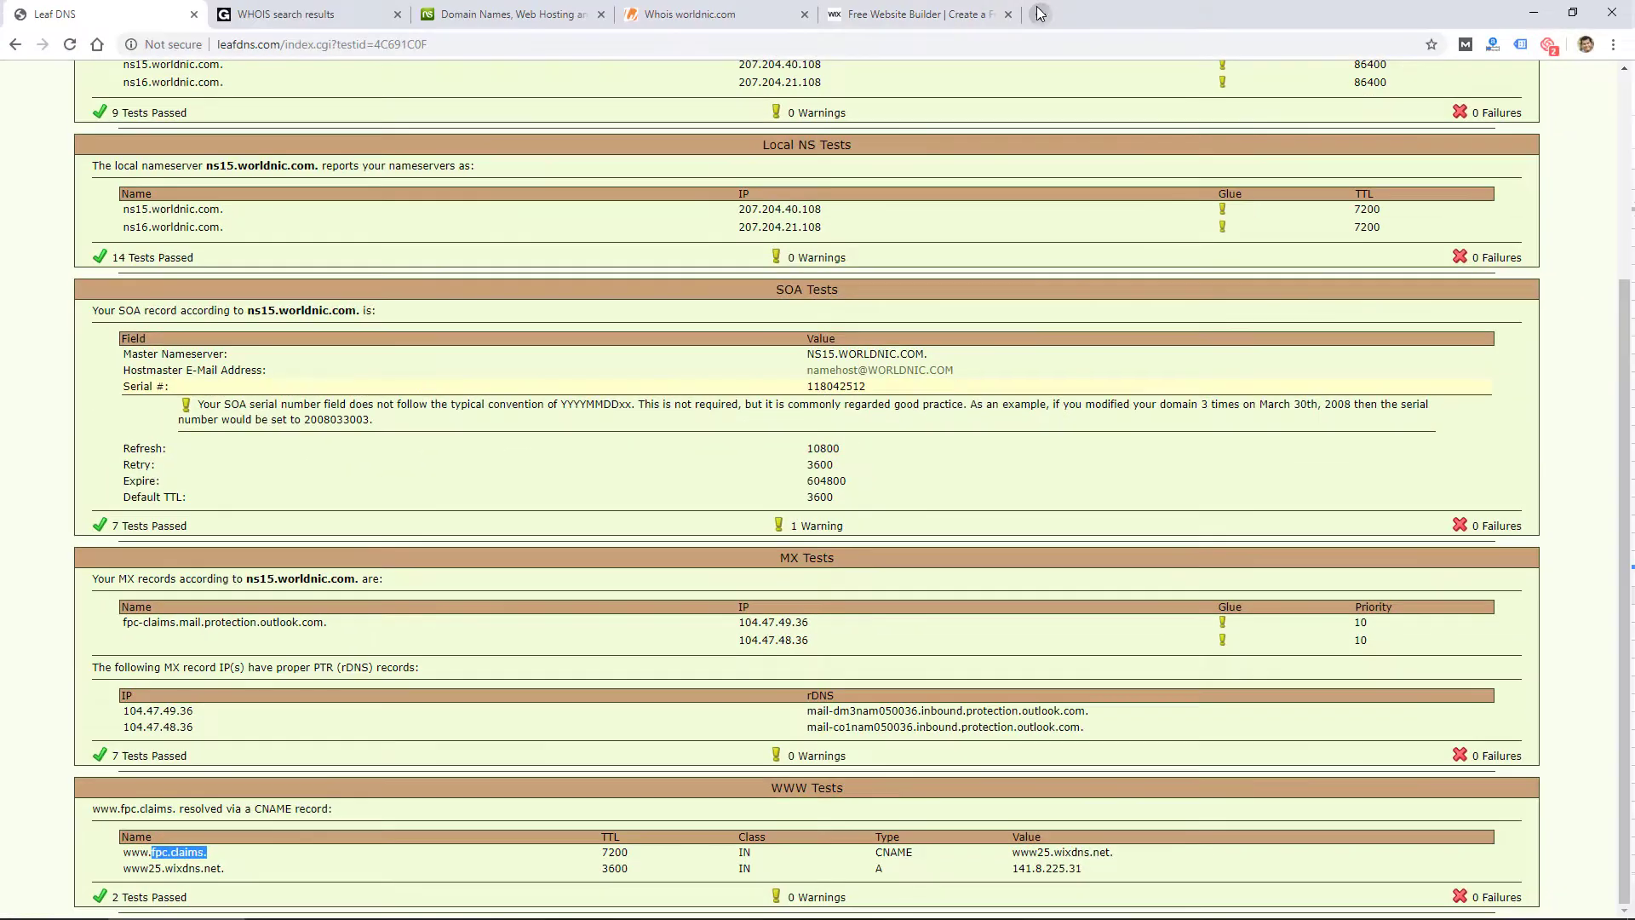
left_click(1039, 14)
key("ctrl+v")
key("Return")
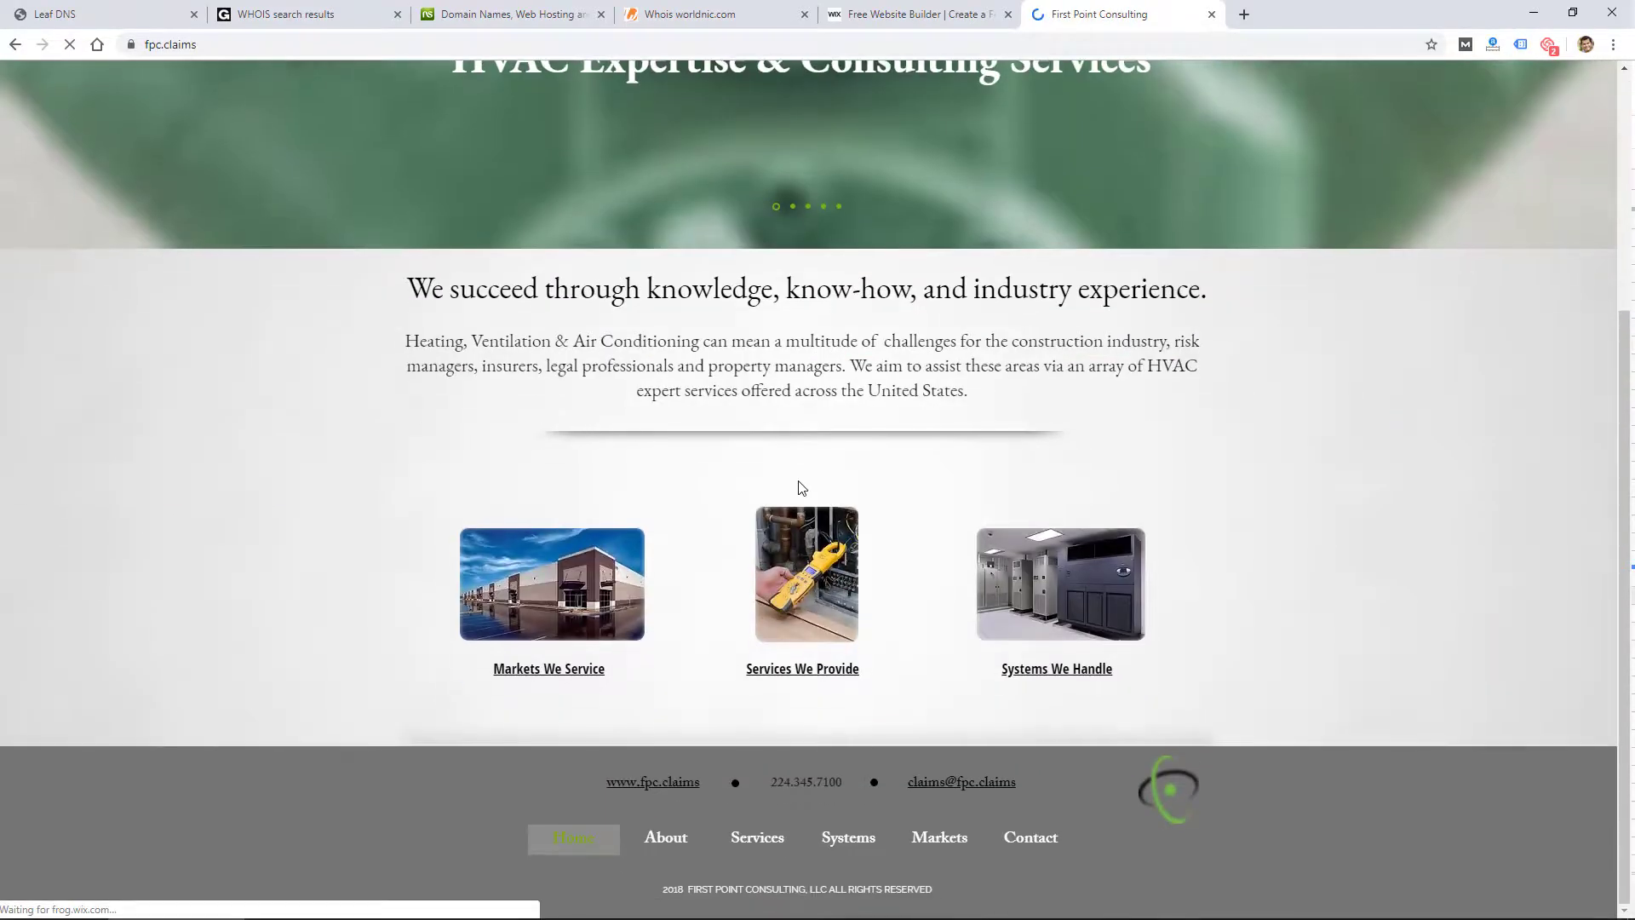
In the Leaf DNS report, select the wixdns.net CNAME target and the A record IP 141.8.225.31.
left_click(114, 14)
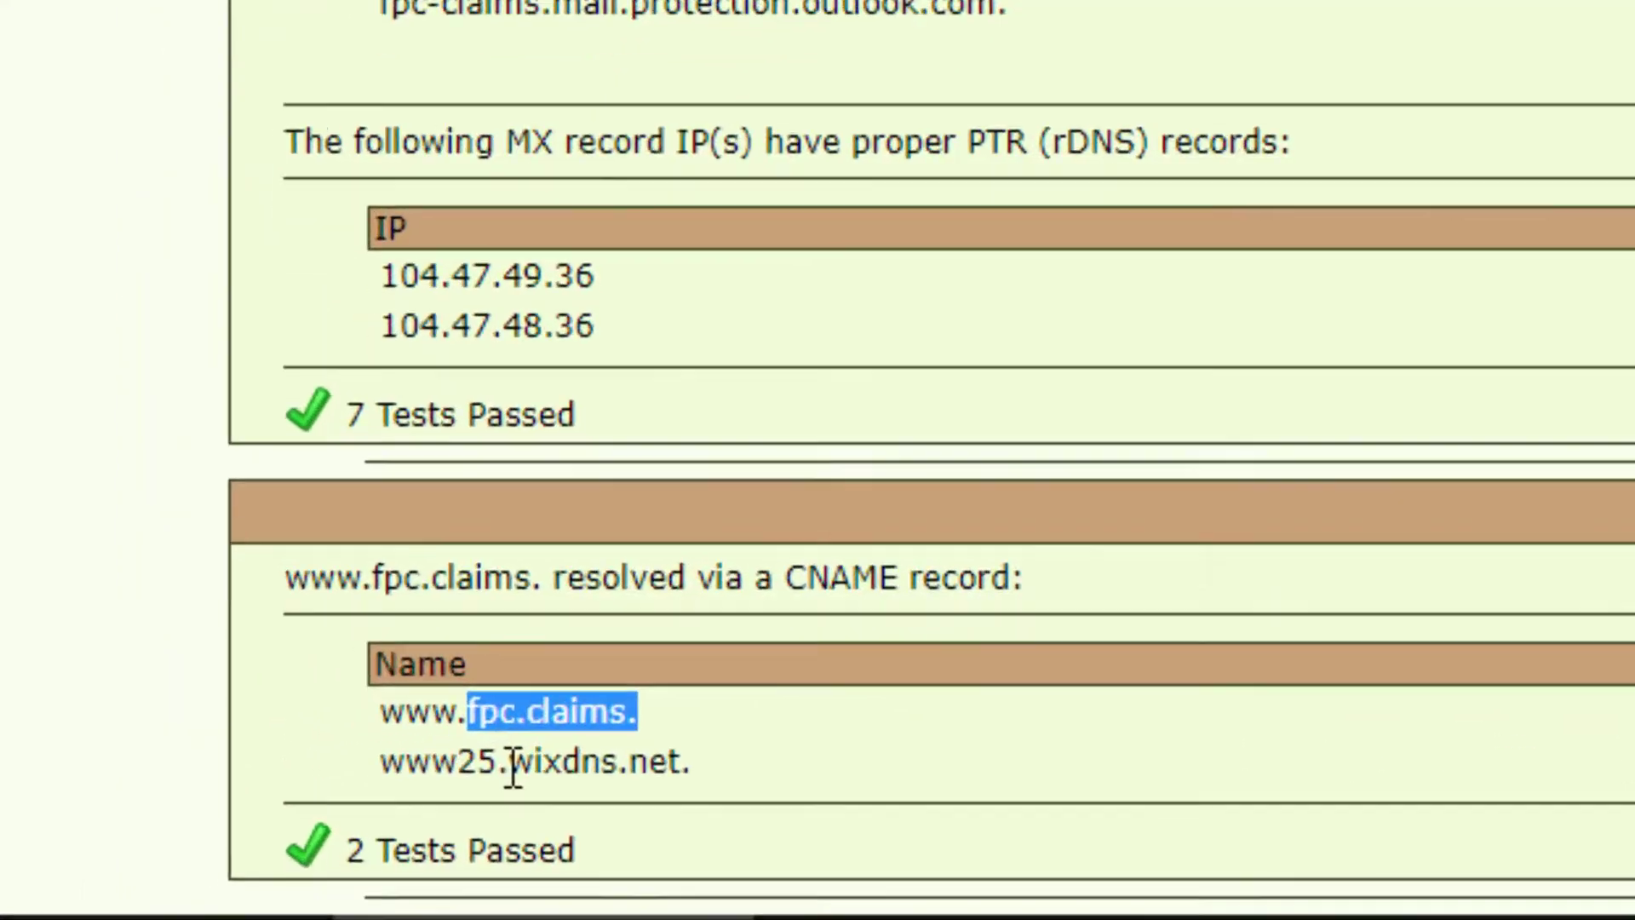
left_click_drag(166, 869, 192, 870)
left_click_drag(676, 741, 791, 738)
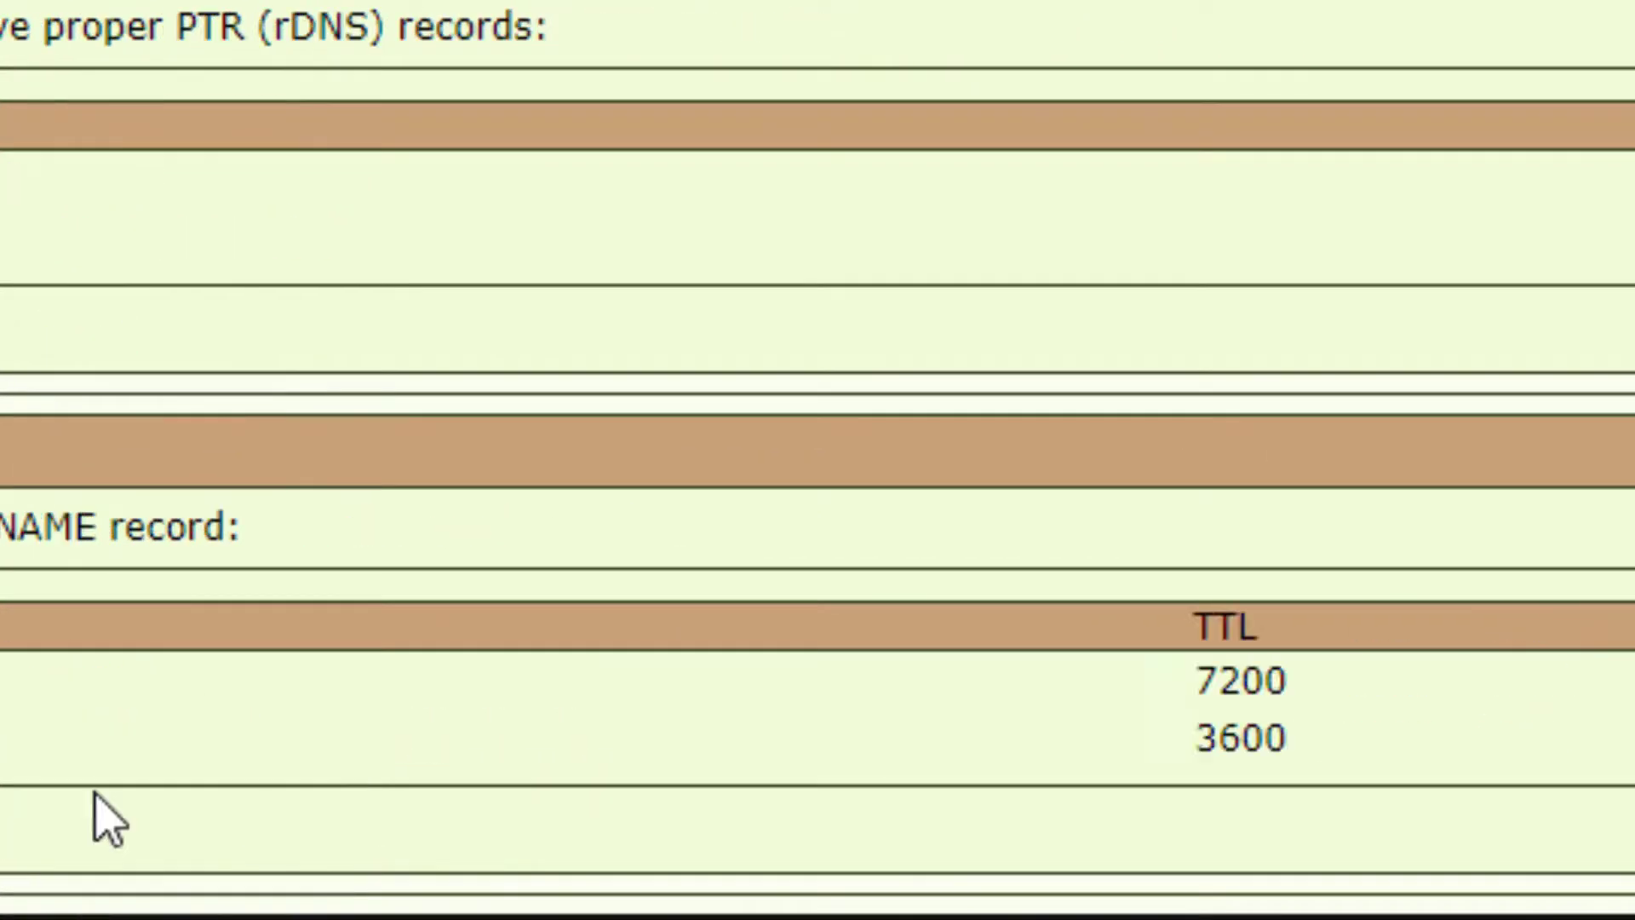
left_click_drag(920, 767, 668, 738)
key("ctrl+c")
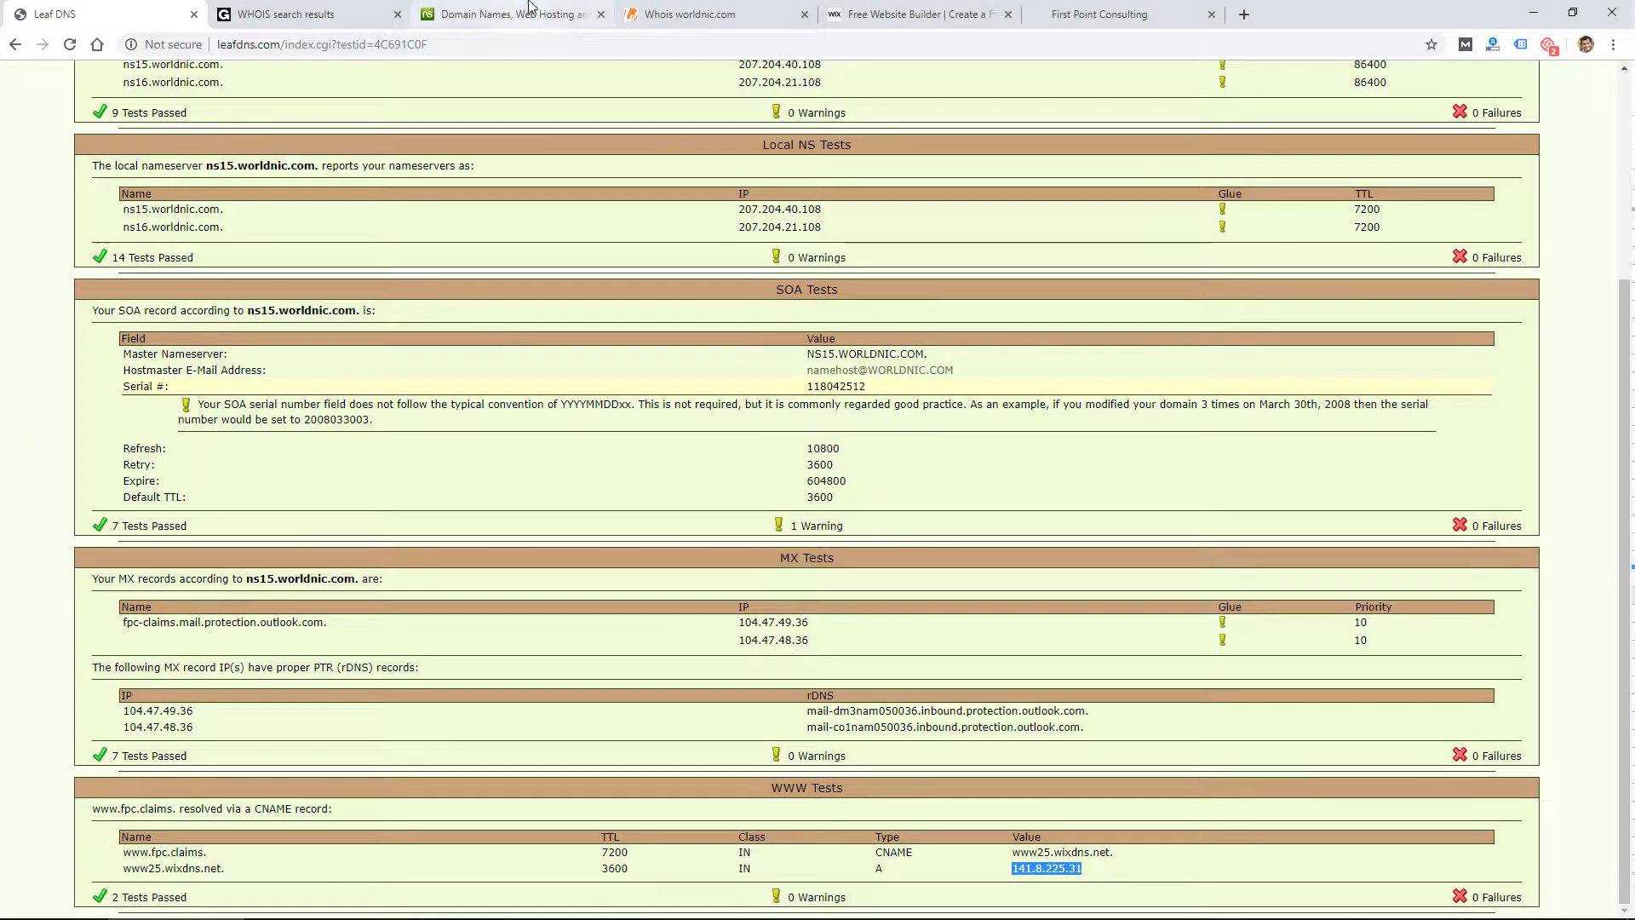
In the former WHOIS tab, search Google for 'who is 141.8.225.31'.
left_click(292, 17)
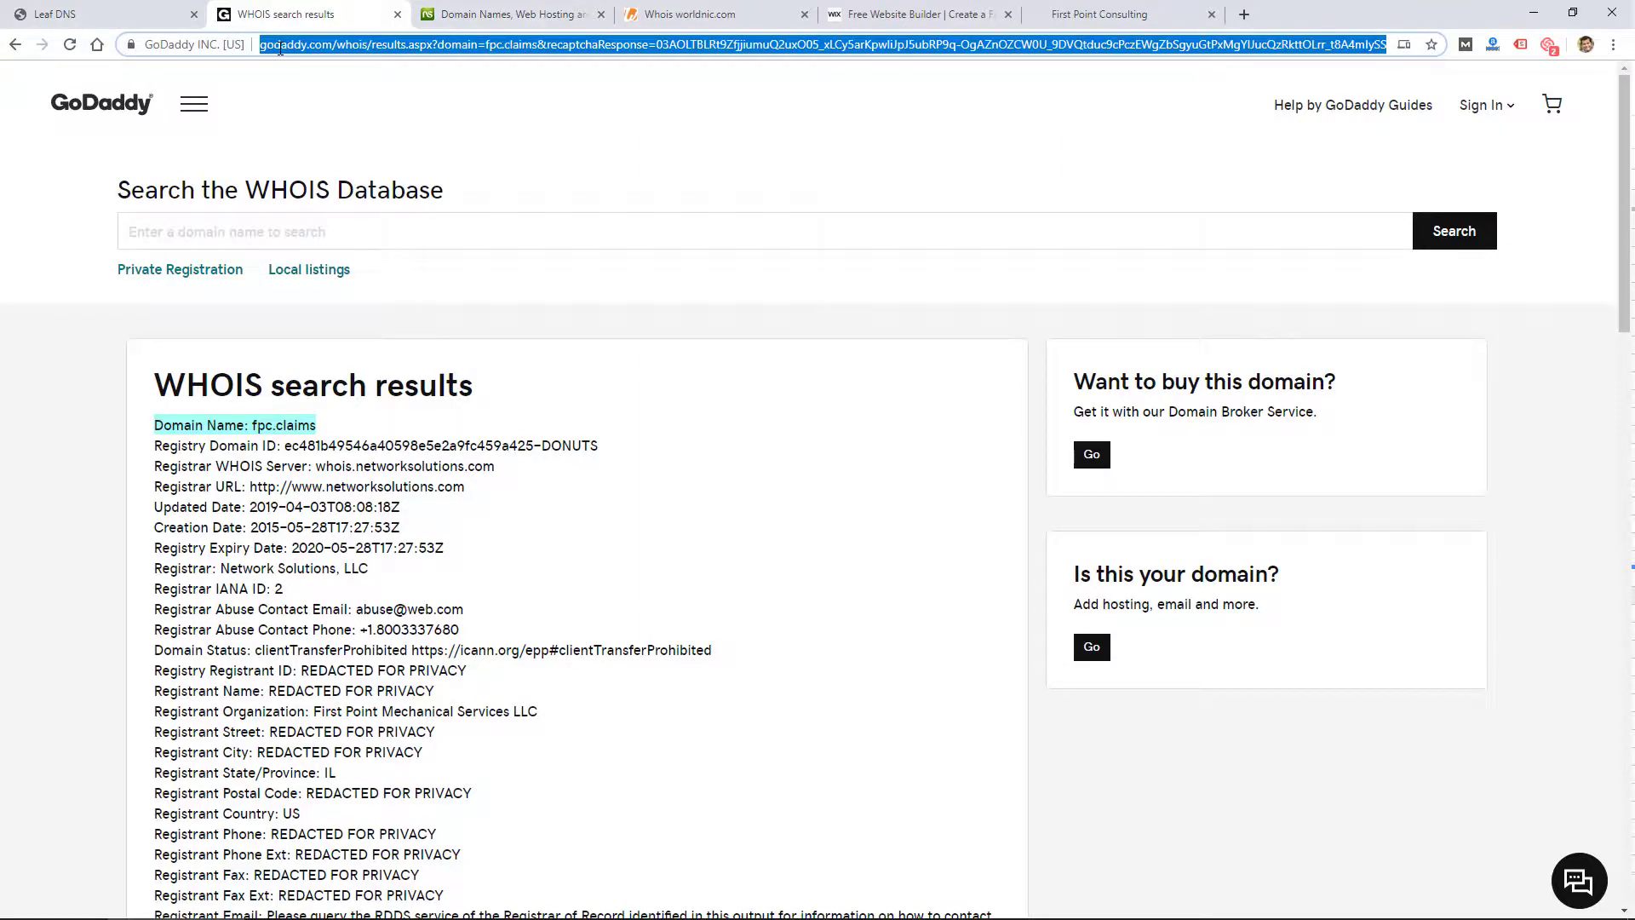
left_click(280, 49)
type("w")
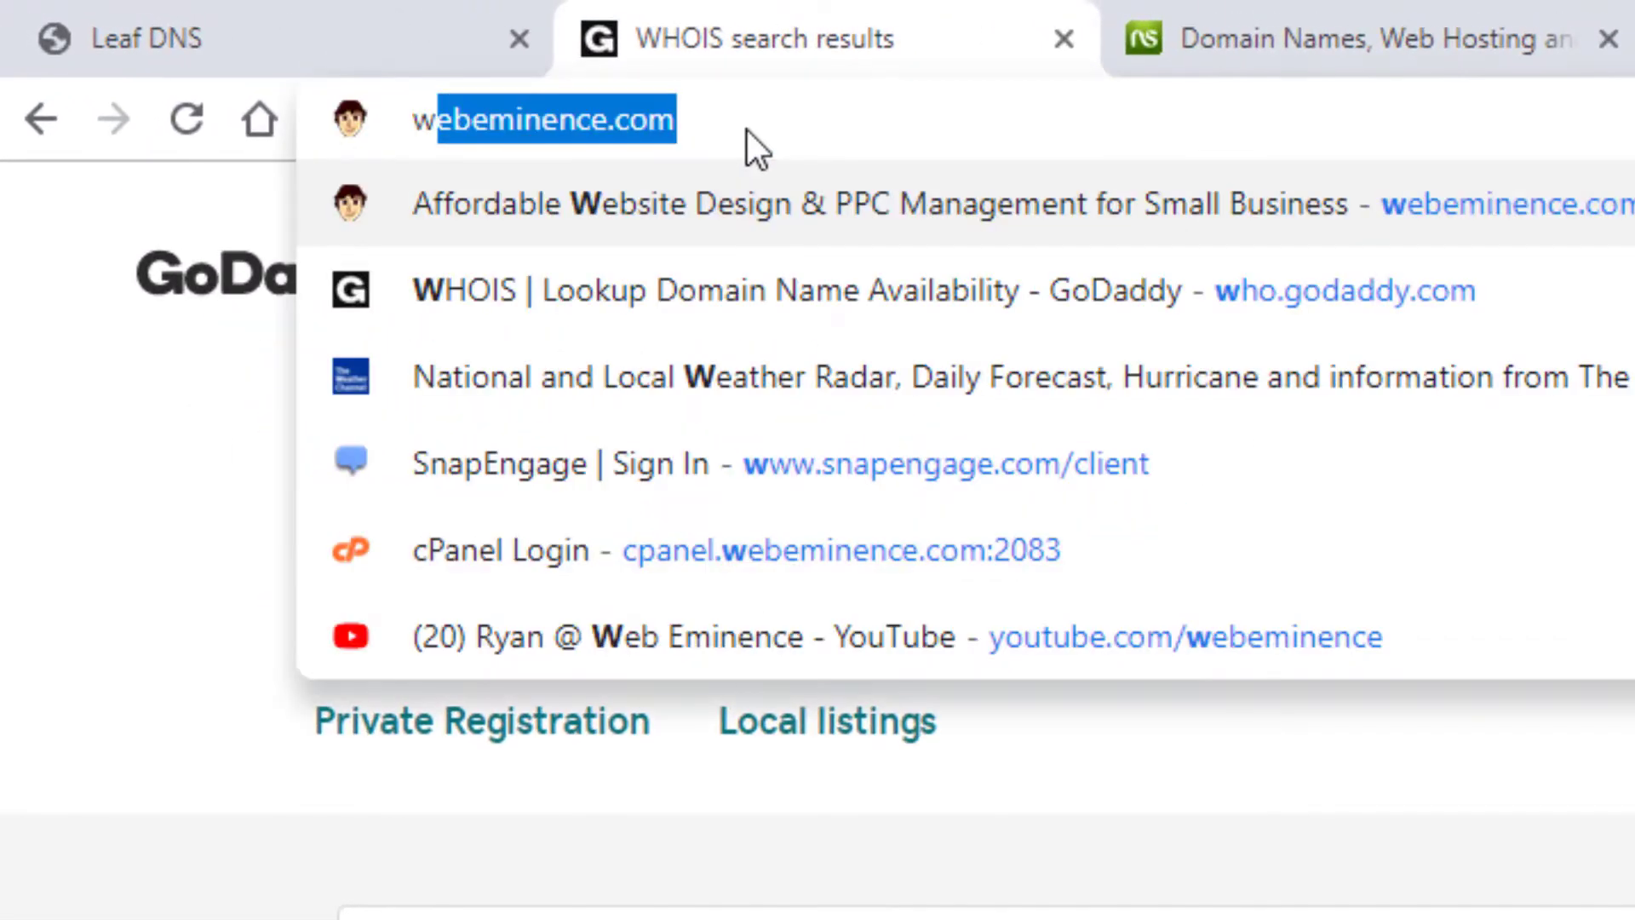
type("ho is")
key("ctrl+v")
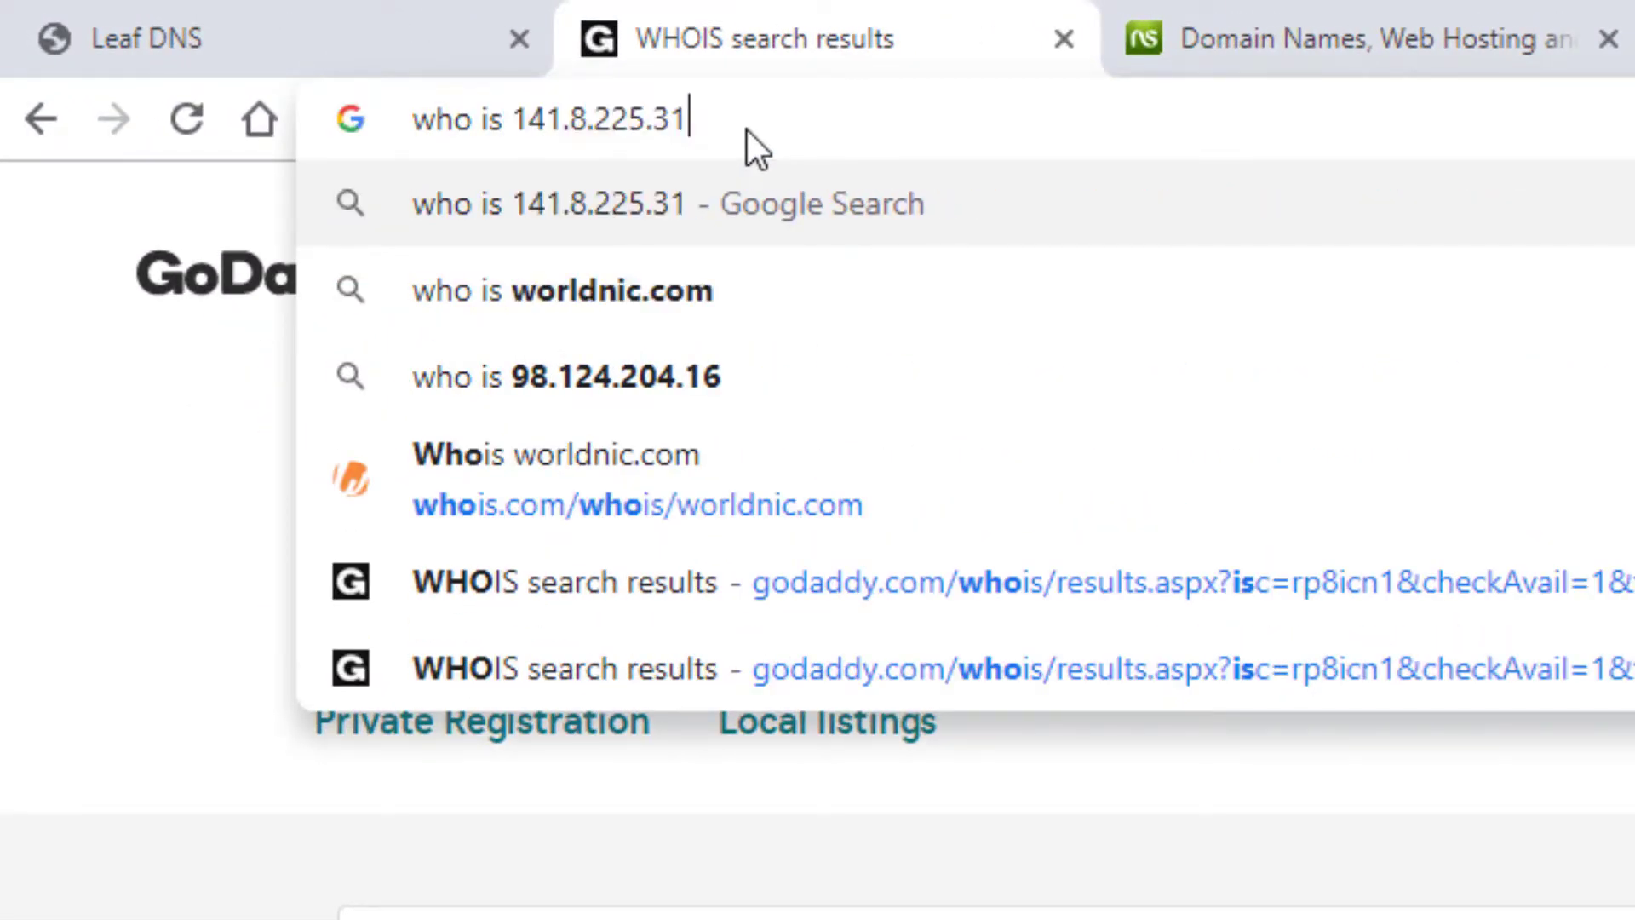
key("Return")
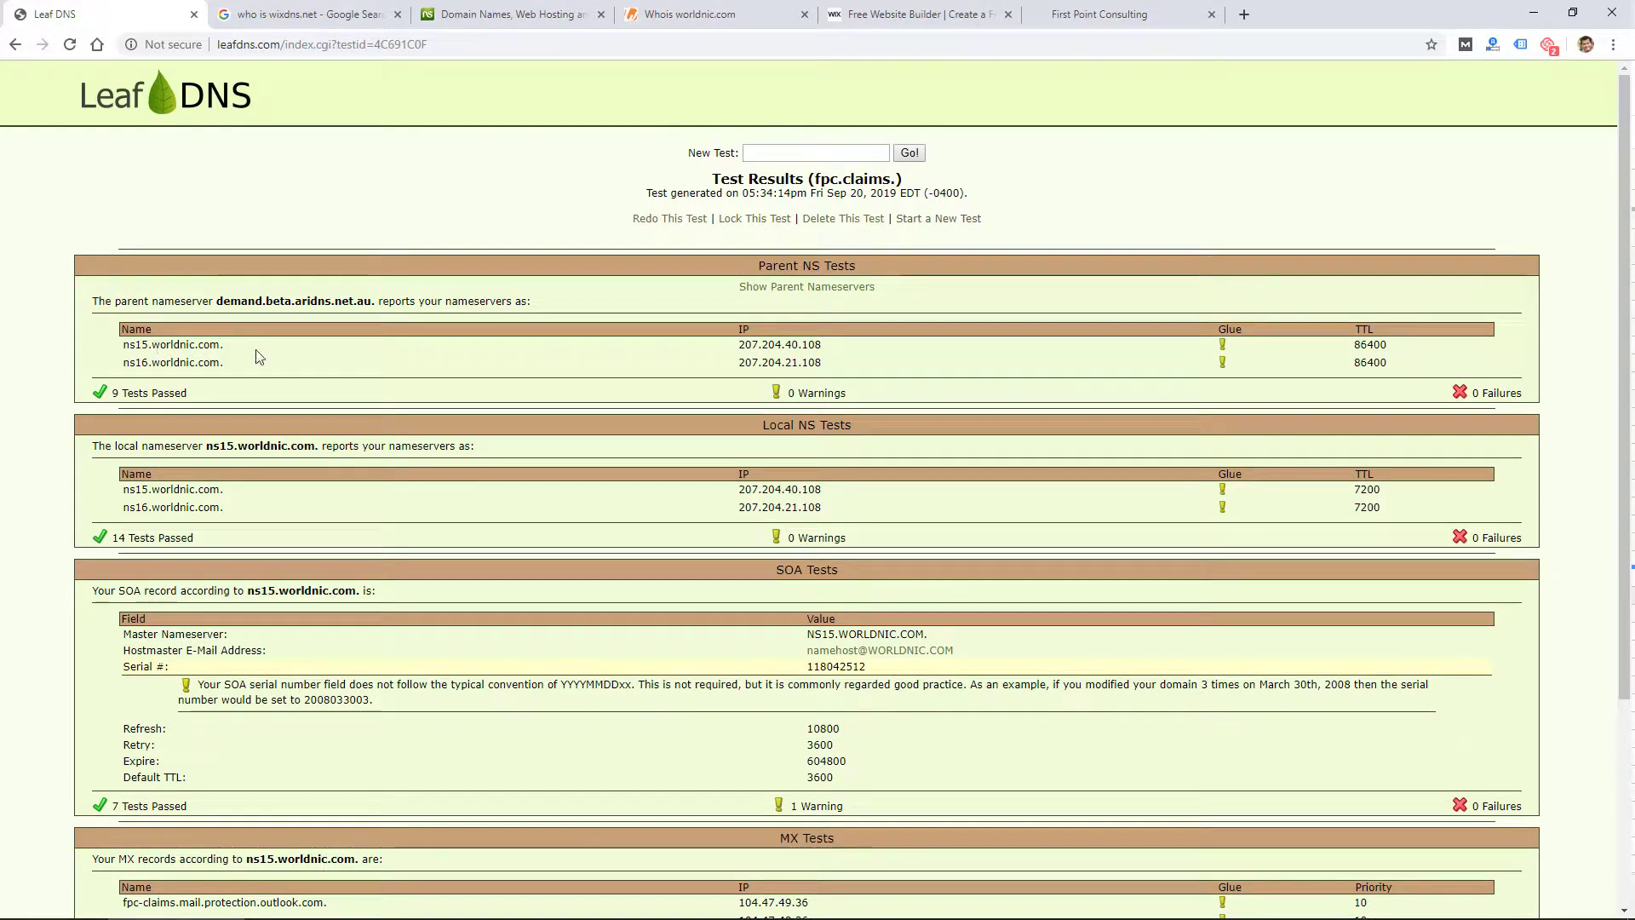
Clear the wixdns.net highlight in WWW Tests and scroll back to the report's top.
scroll(305, 375, "down", 3)
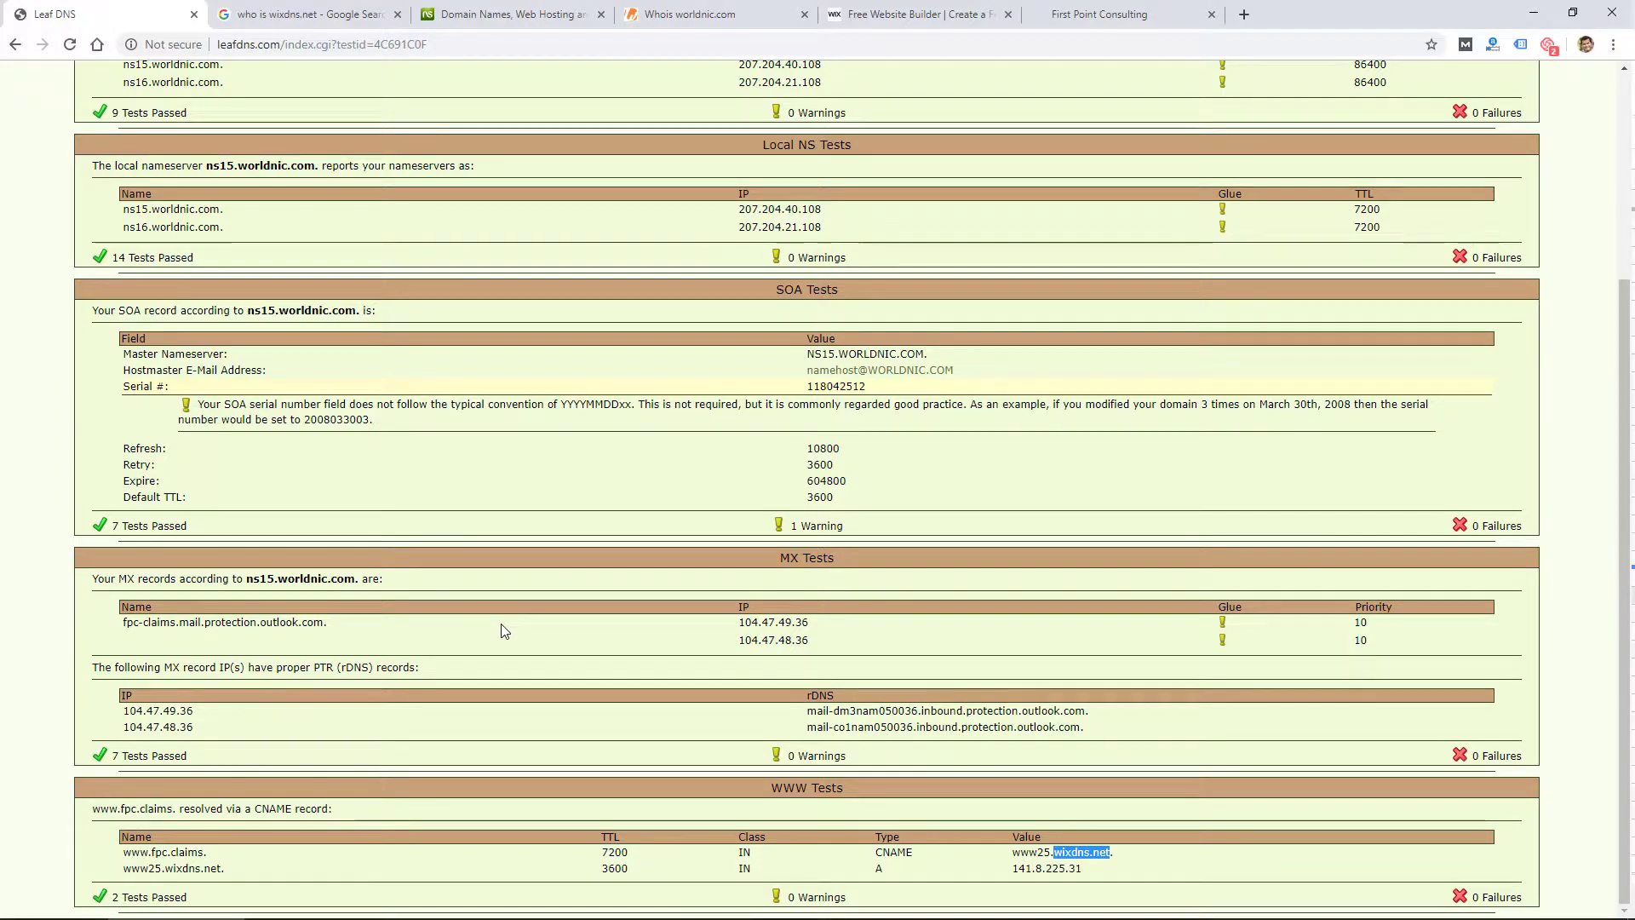
left_click(1108, 880)
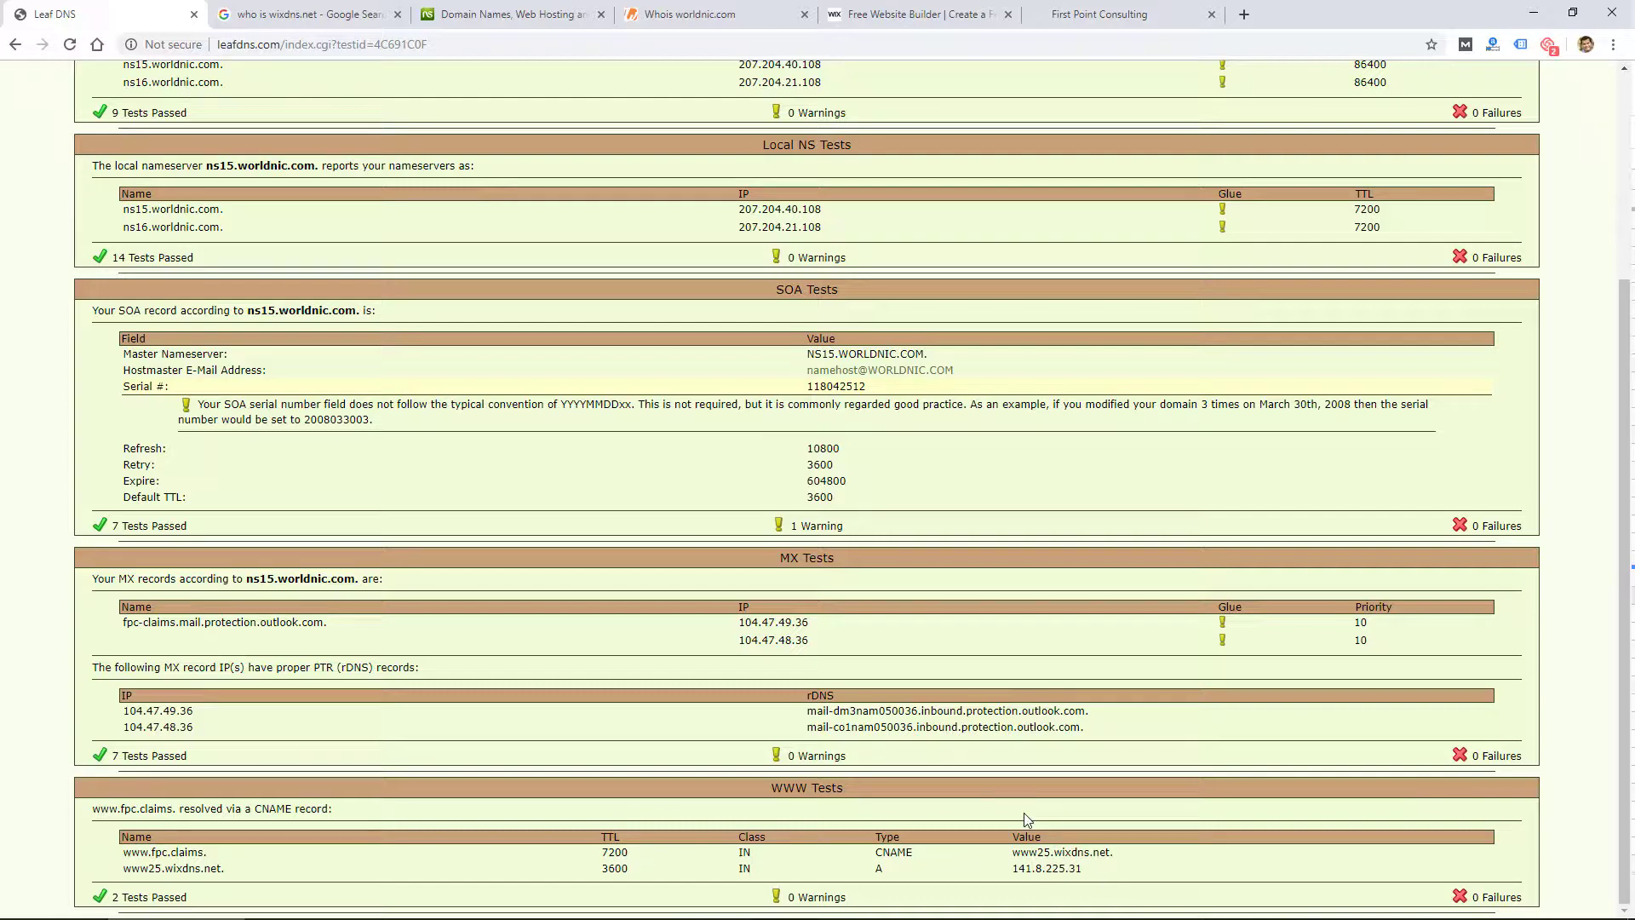
scroll(979, 799, "up", 15)
Run a new Leaf DNS test for webeminence.com and highlight its cloudflare.com nameserver.
left_click(807, 150)
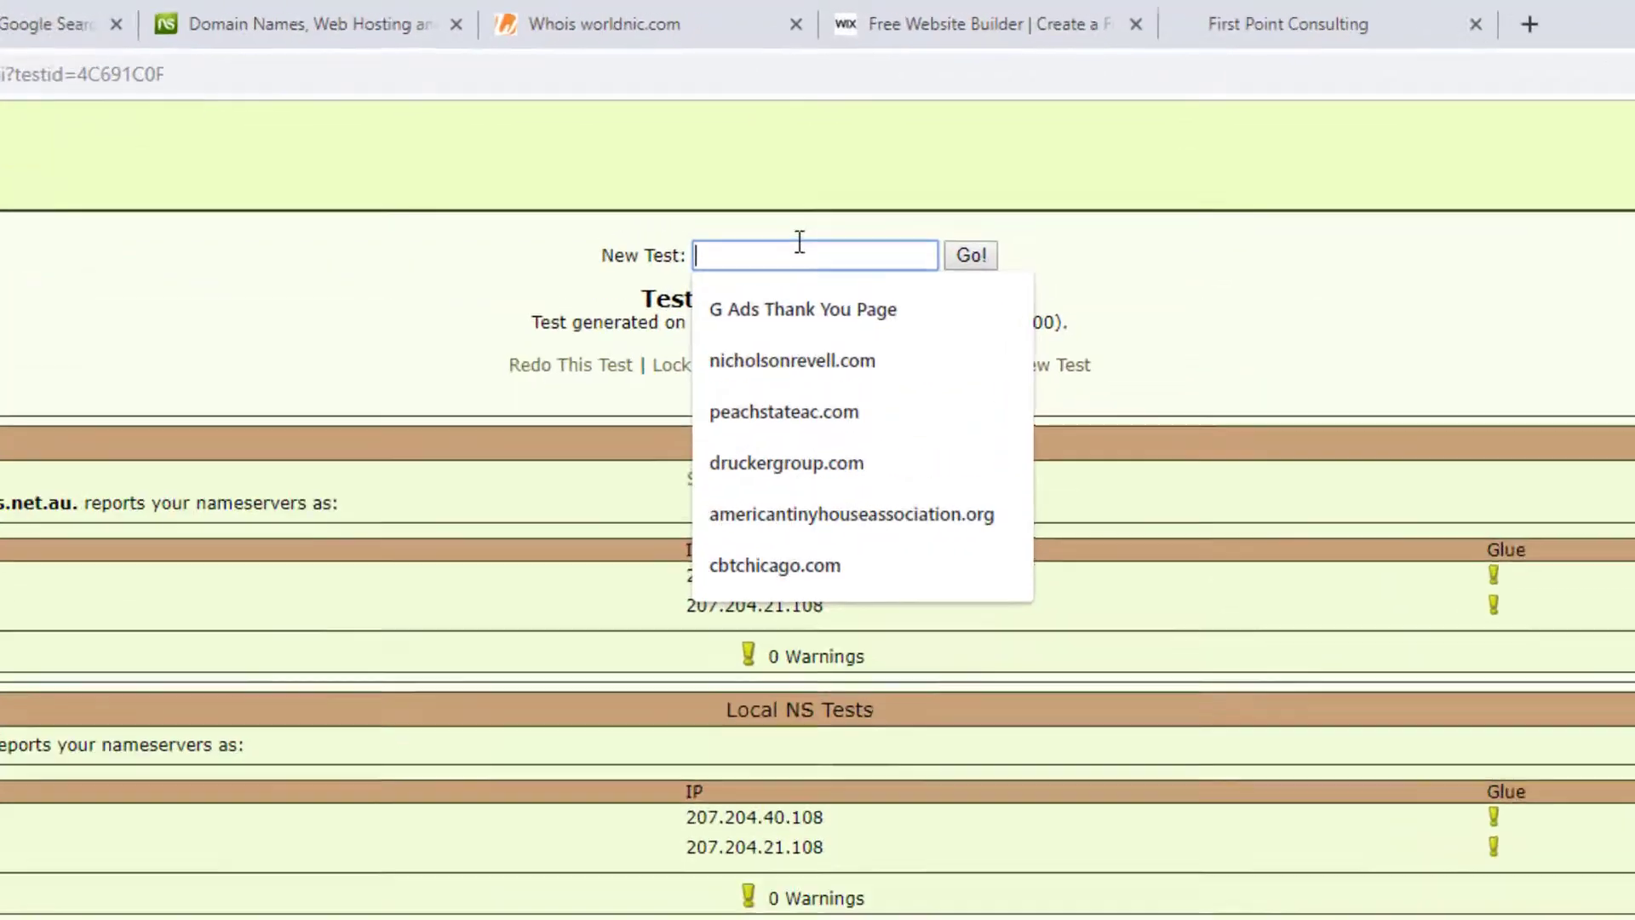
type("webeminence.com")
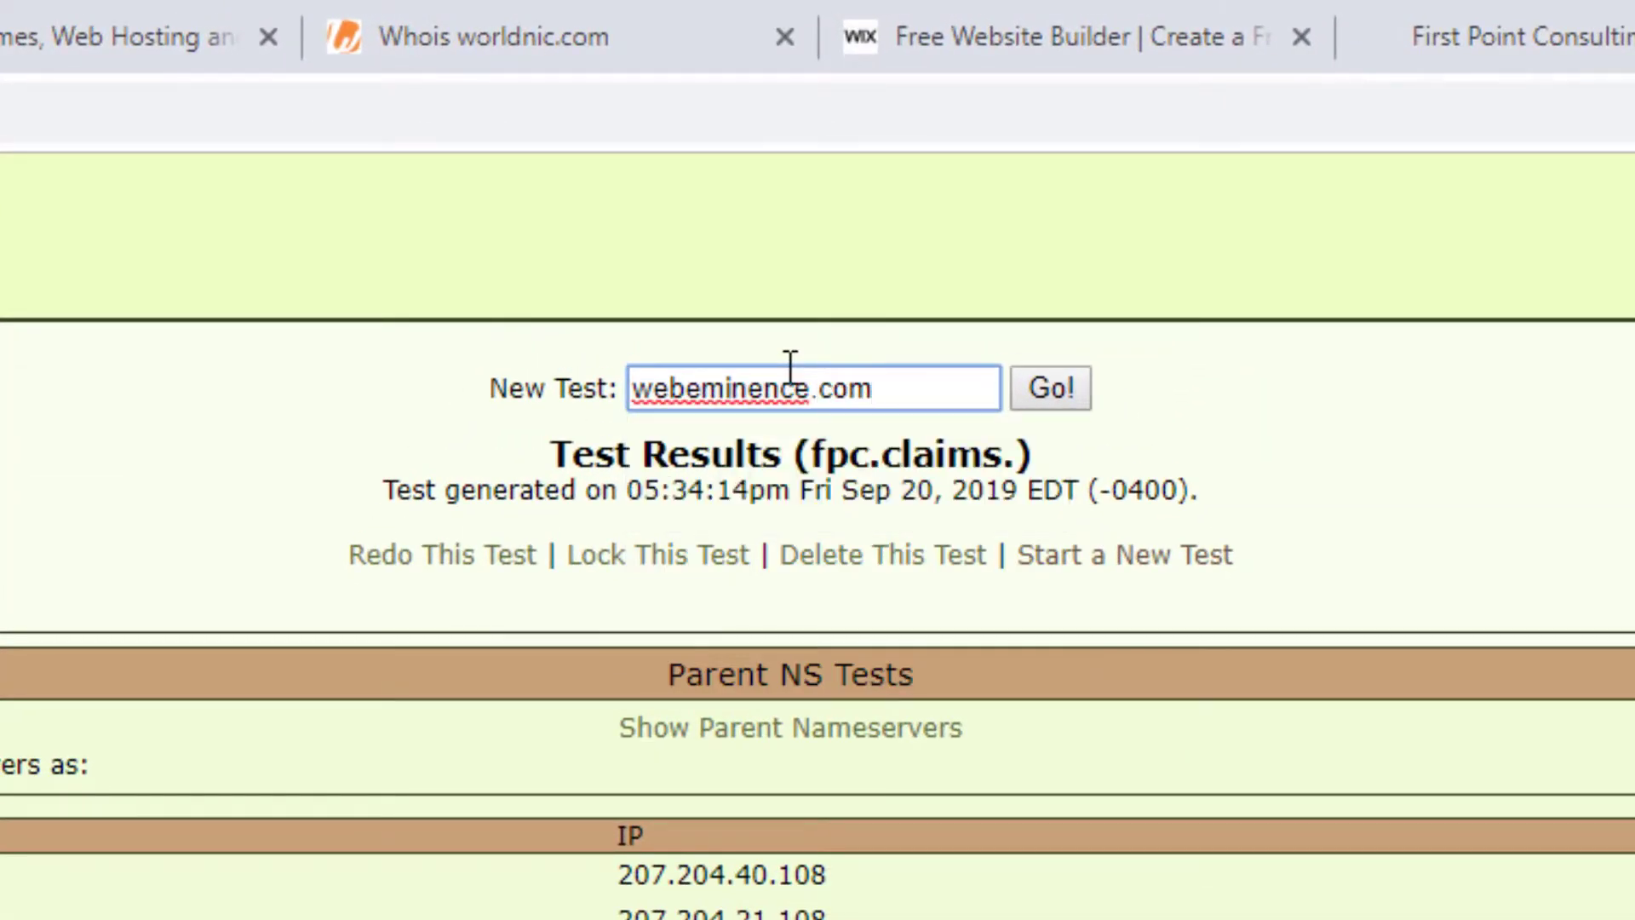
key("Return")
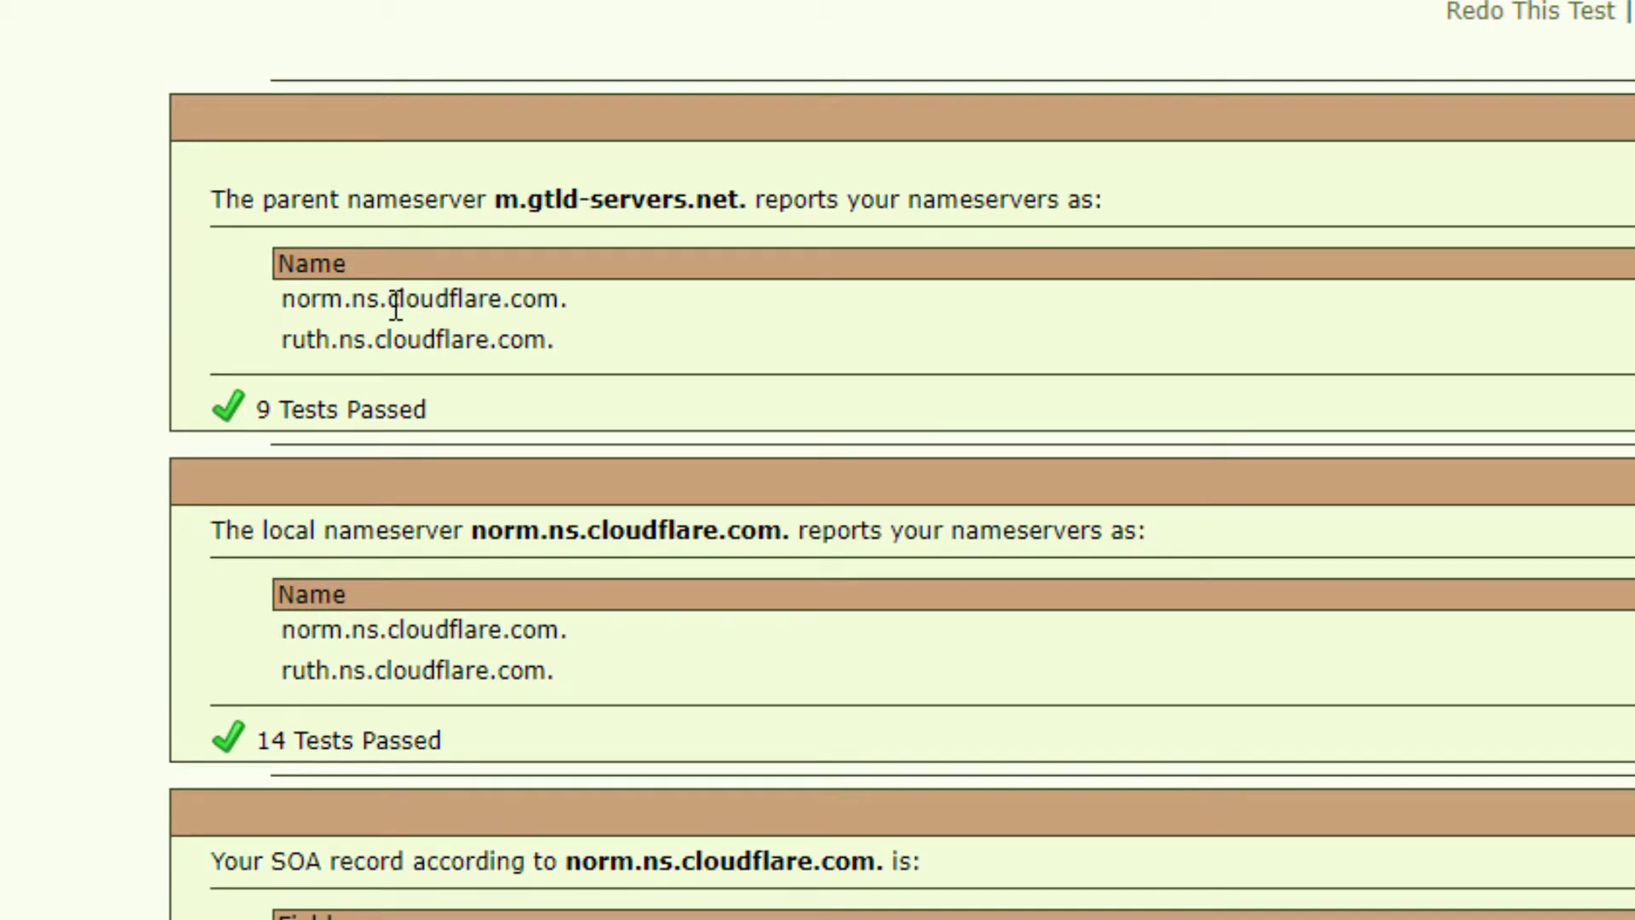
left_click_drag(396, 304, 564, 300)
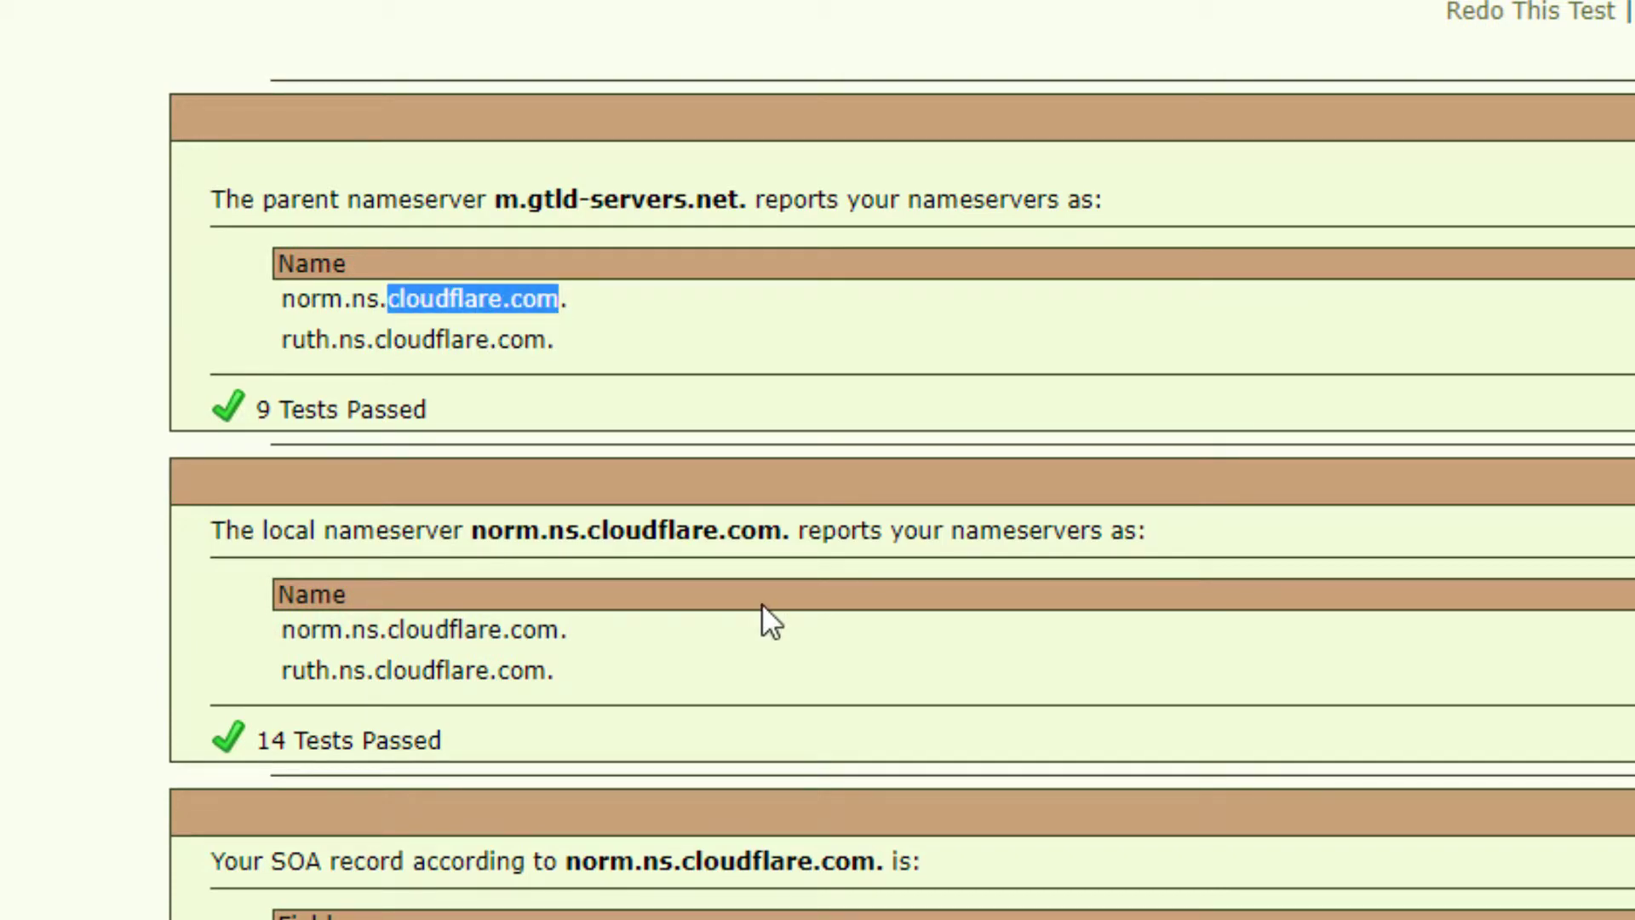
Highlight the five Google MX record names and the www IP address 104.31.93.54.
scroll(806, 635, "down", 5)
scroll(810, 651, "down", 6)
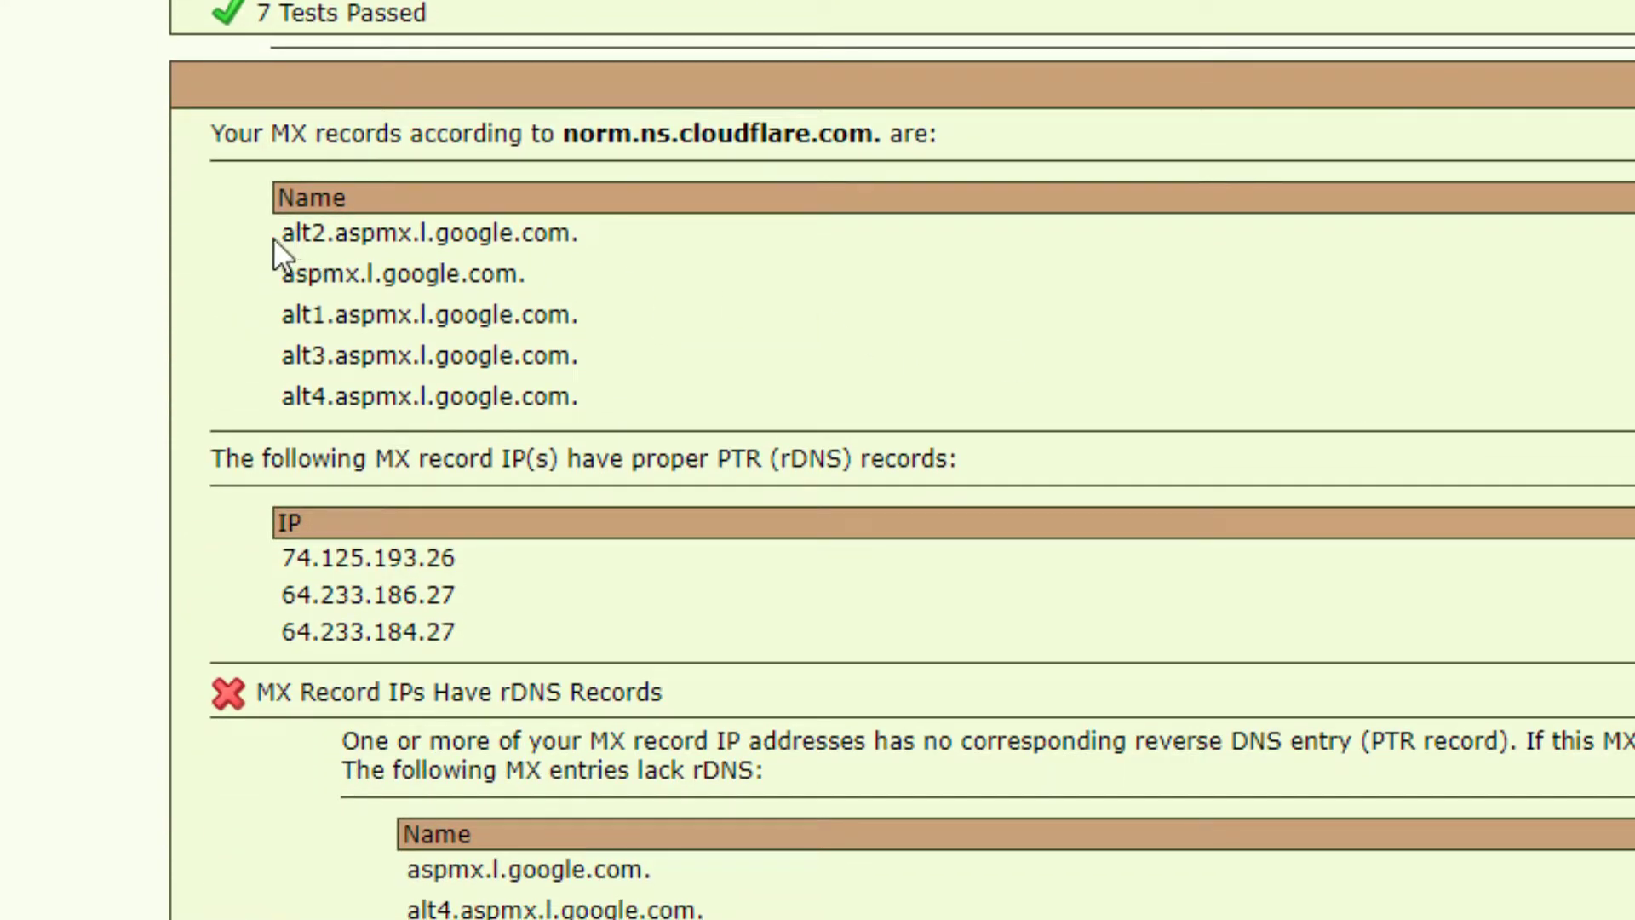
left_click_drag(275, 238, 626, 391)
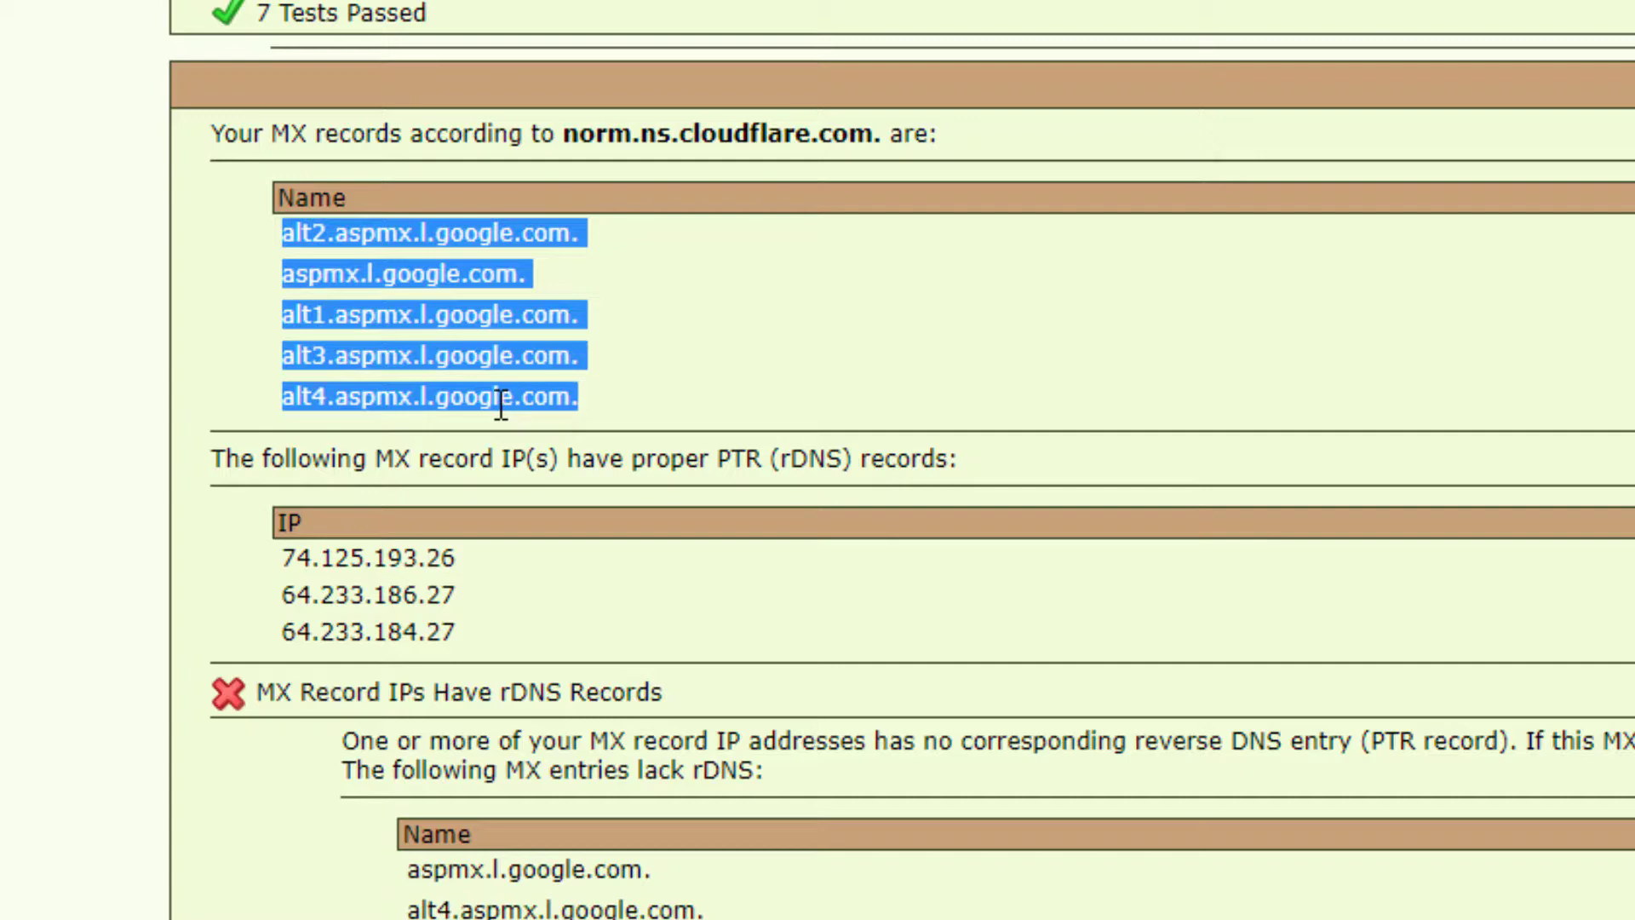
scroll(500, 404, "down", 2)
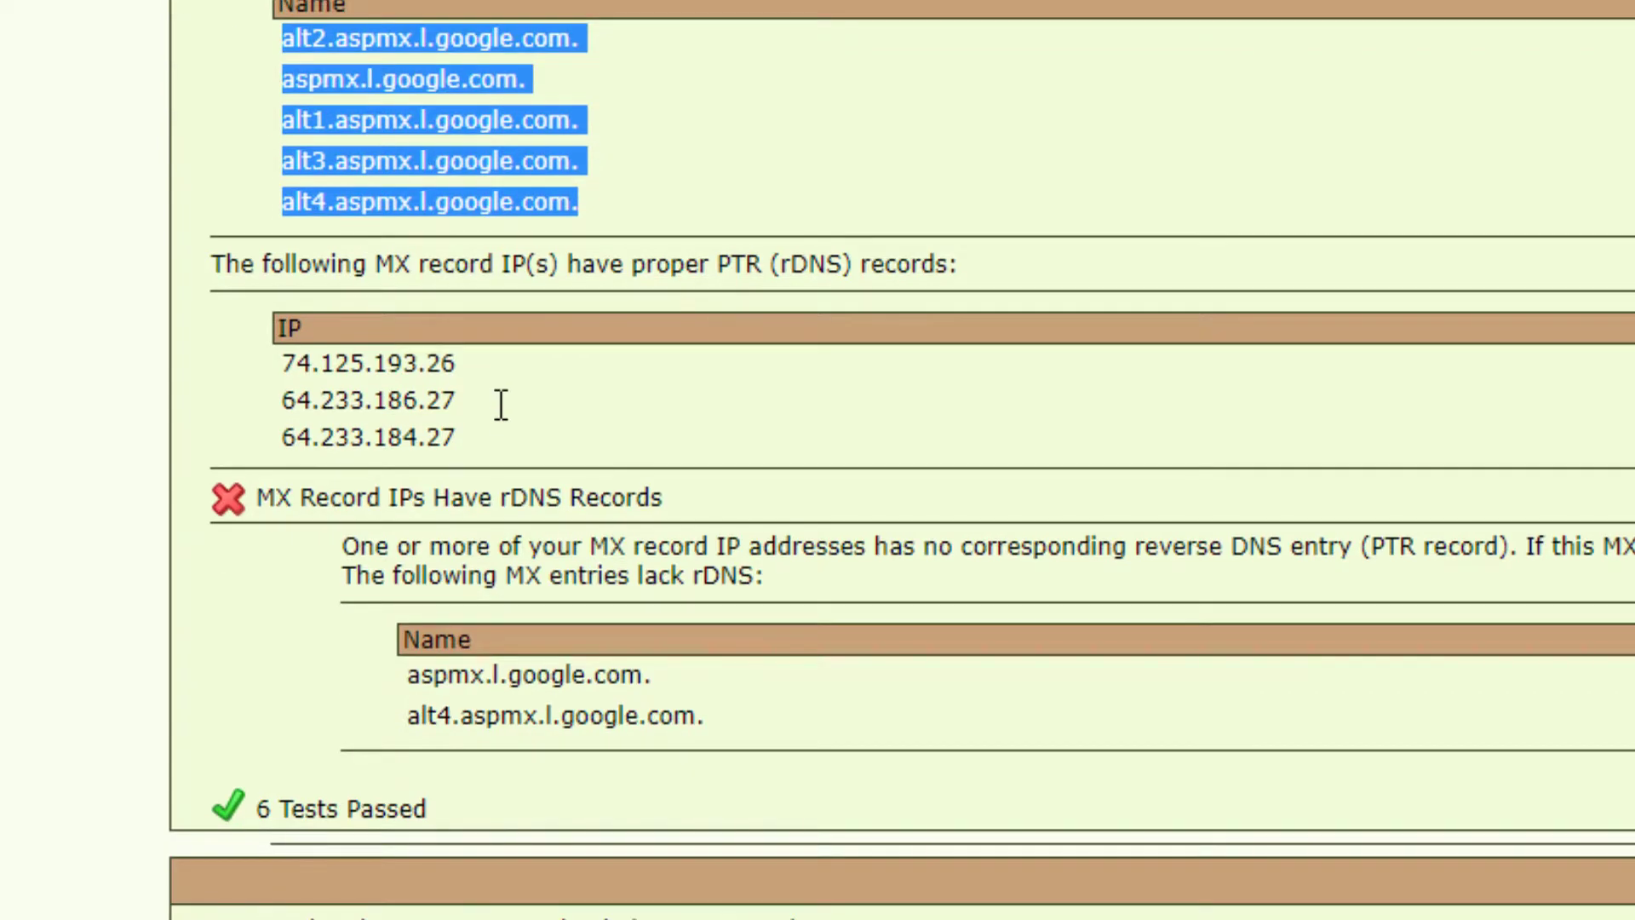
scroll(505, 426, "down", 1)
scroll(532, 780, "down", 1)
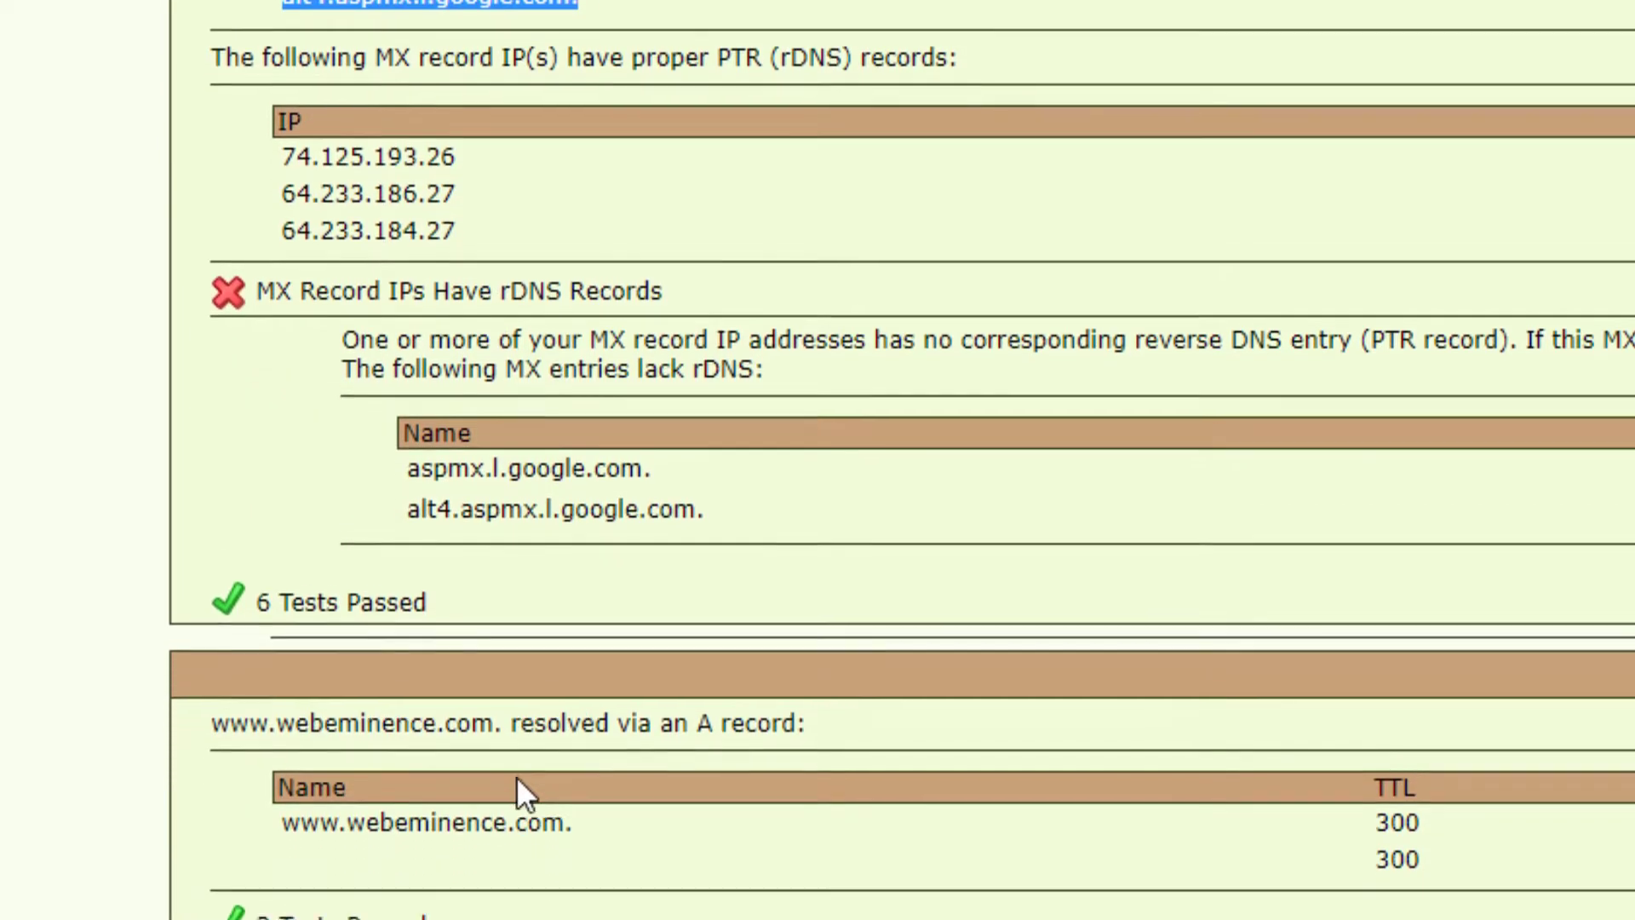
scroll(516, 775, "down", 1)
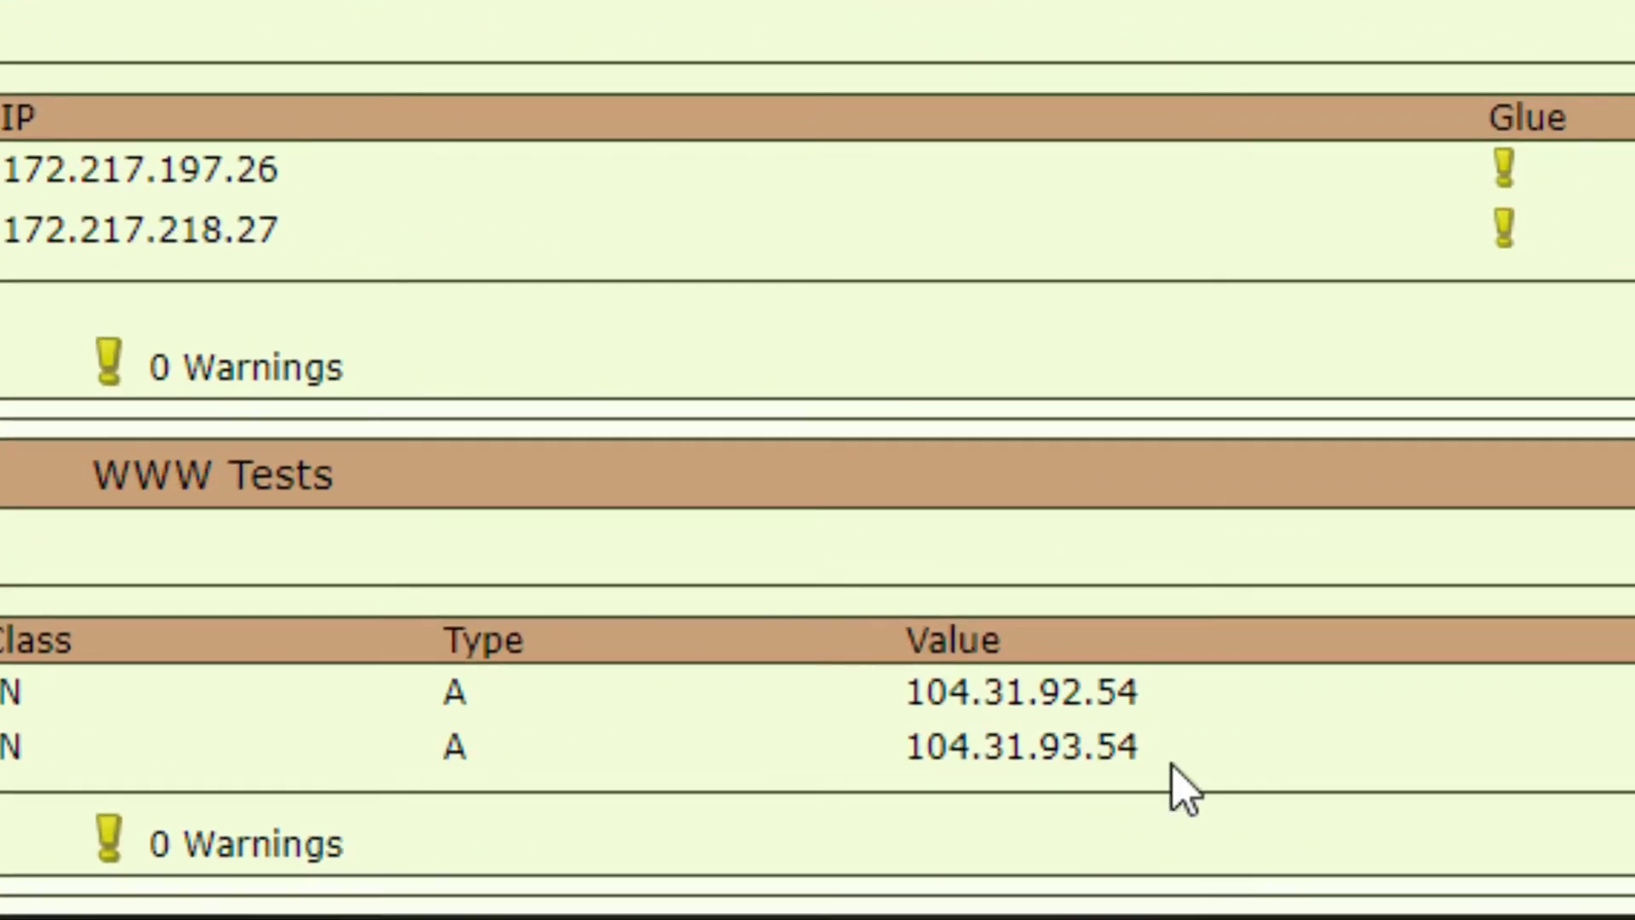
left_click_drag(1175, 784, 912, 753)
scroll(667, 631, "up", 5)
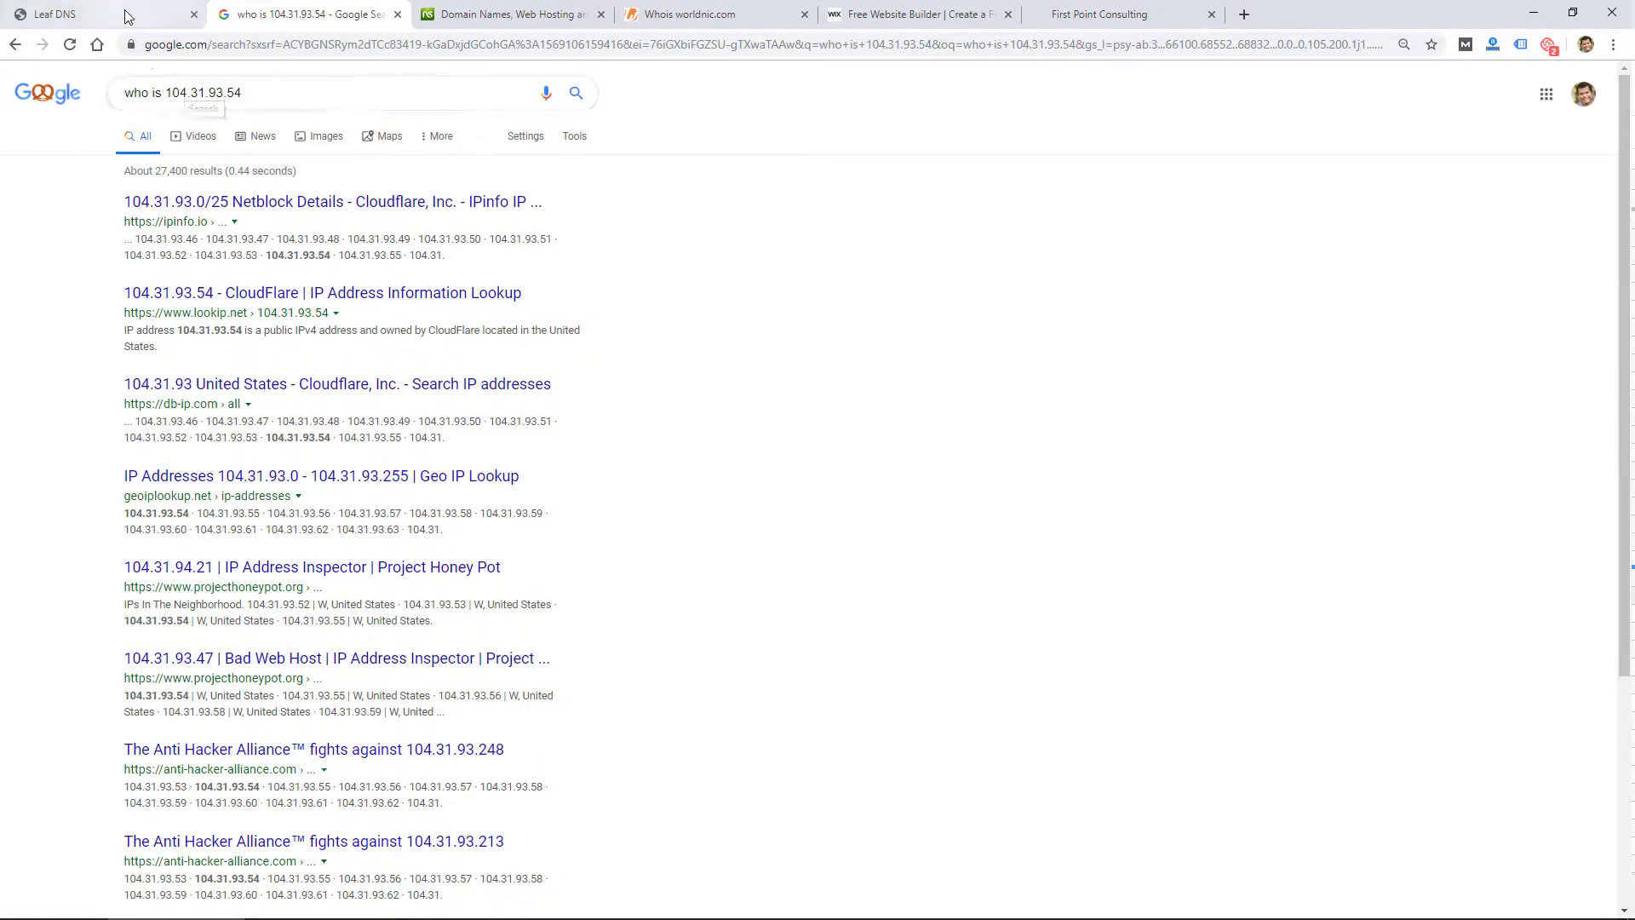
Return to the webeminence.com report and scroll down toward its WWW Tests.
left_click(162, 14)
scroll(831, 613, "down", 4)
scroll(831, 614, "down", 2)
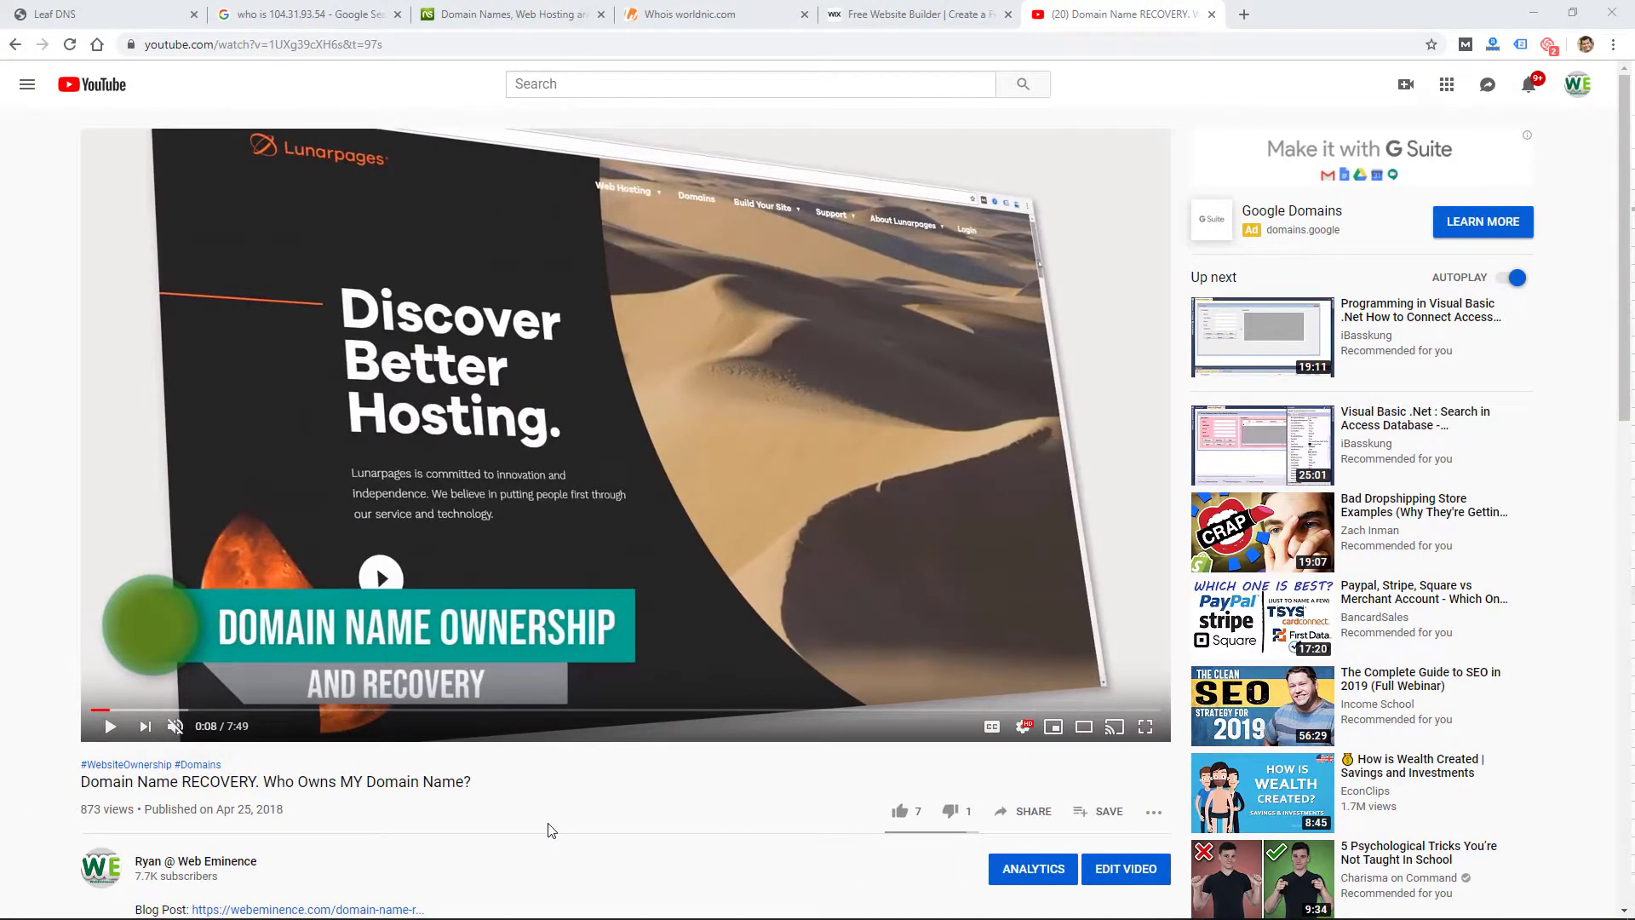
Skip the RECOVERY video through 0:21, 0:54, 1:17 and 1:42, then return to the channel's videos.
left_click(141, 709)
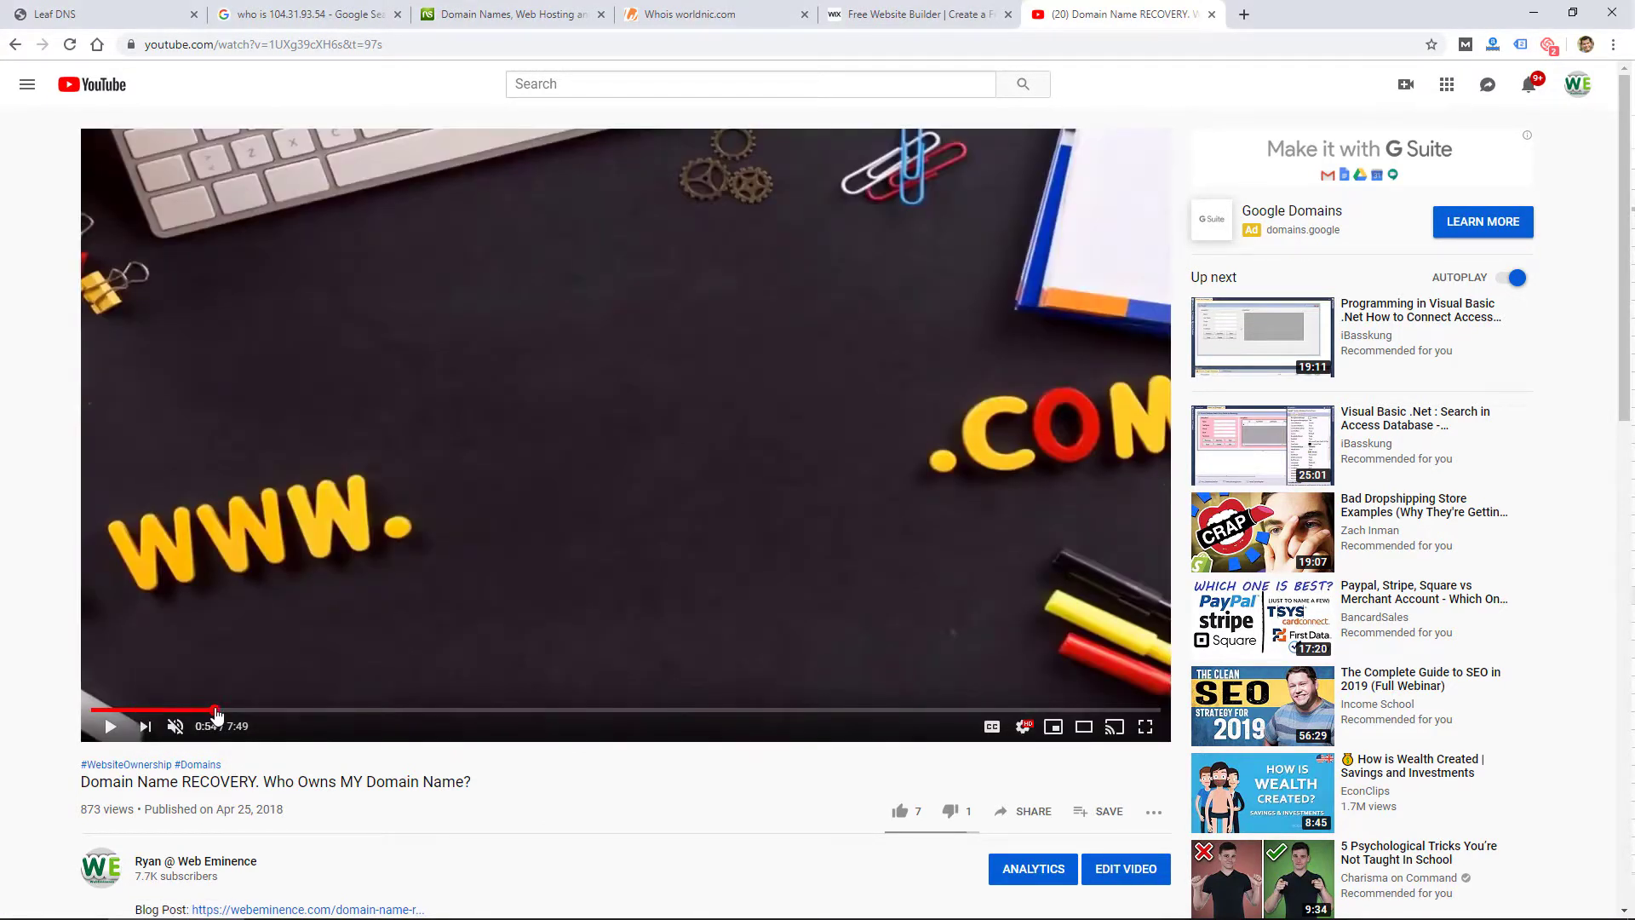
left_click(214, 710)
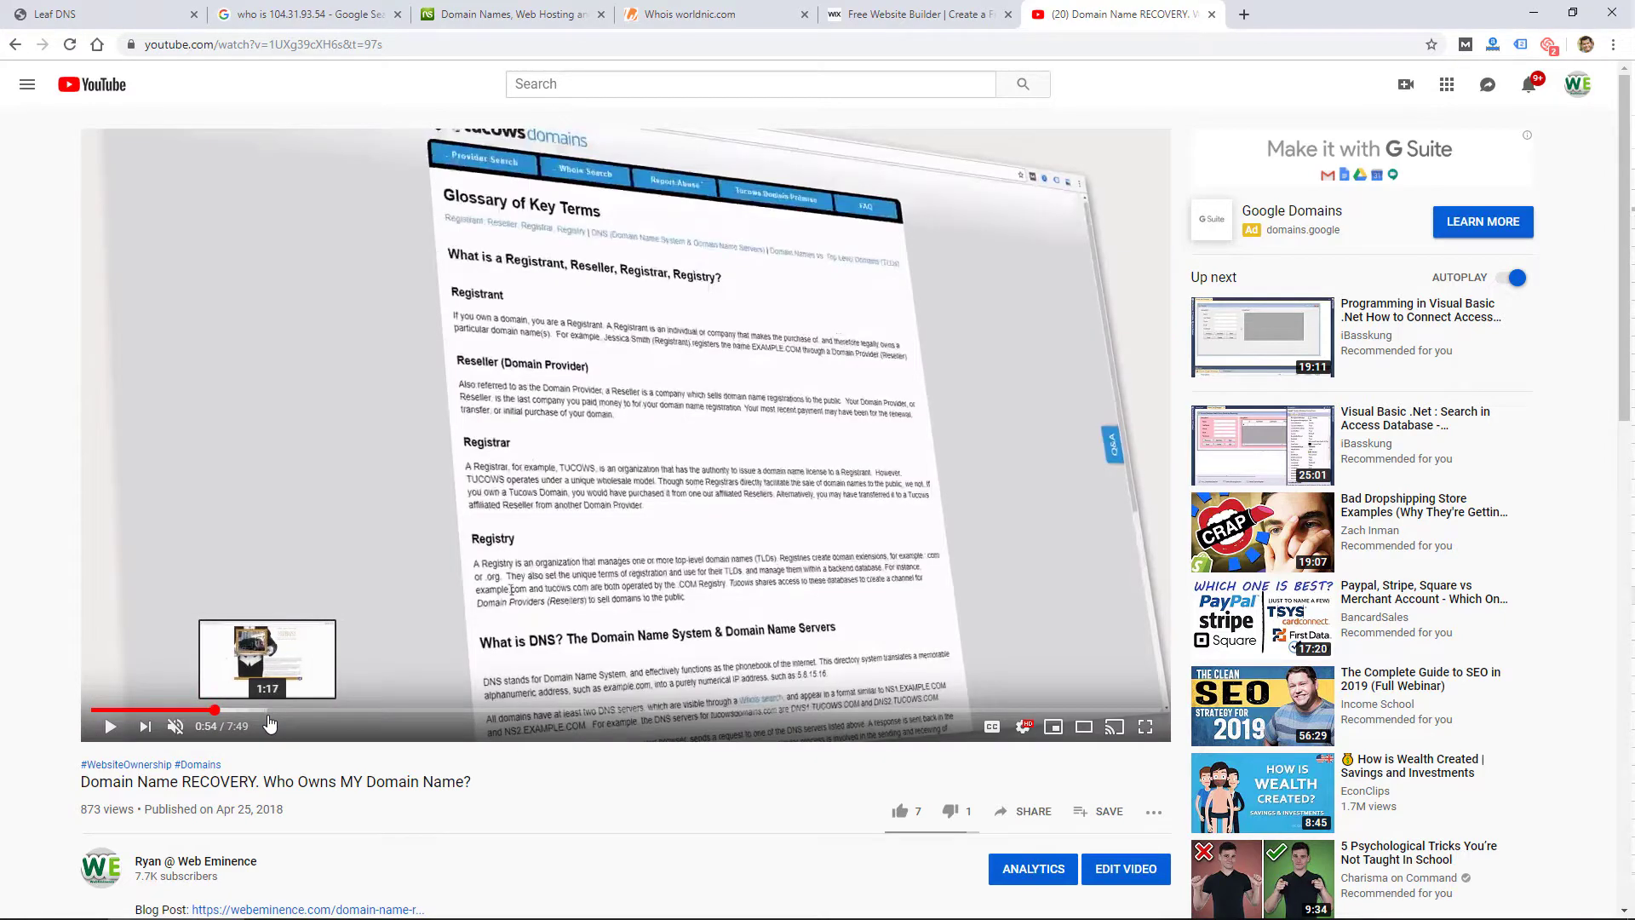
left_click(266, 711)
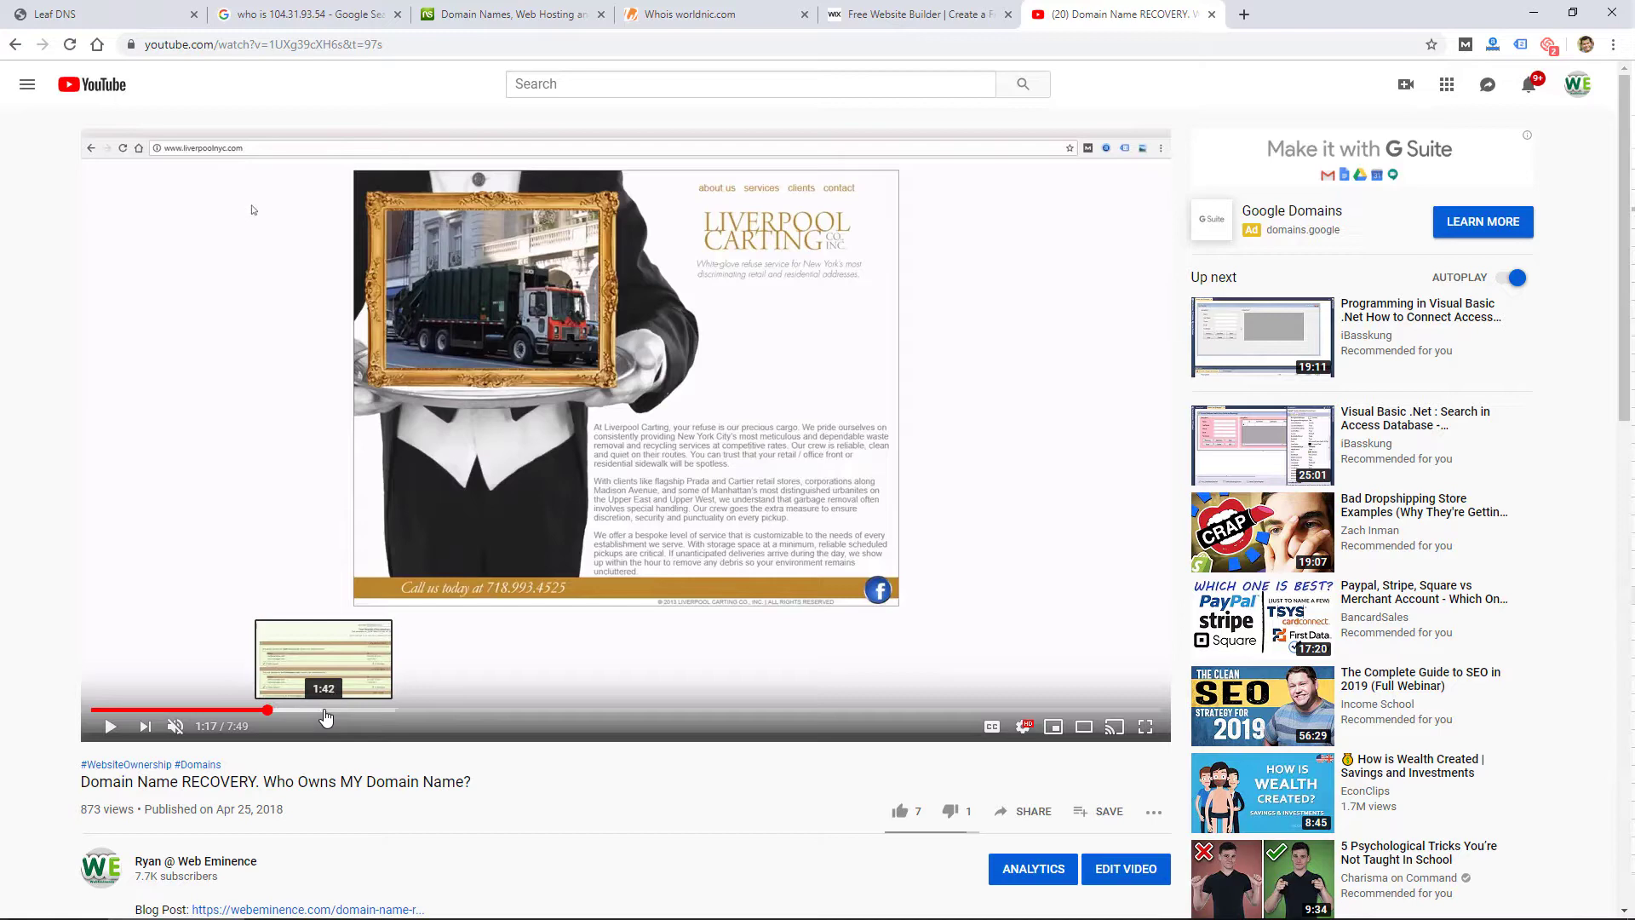
left_click(324, 712)
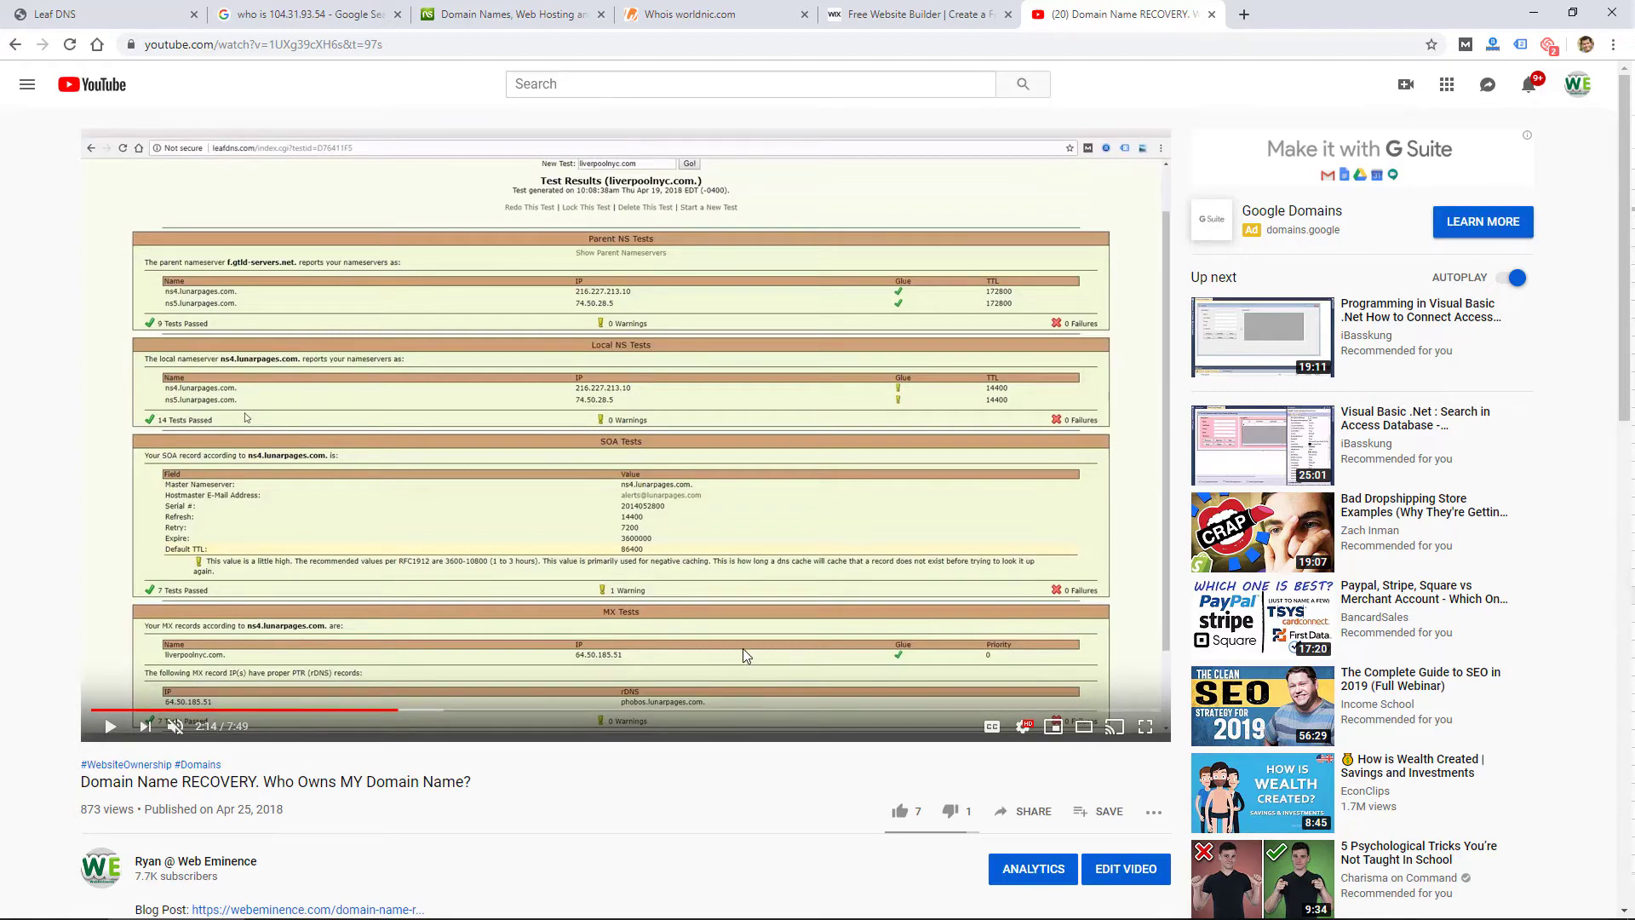
key("alt+Left")
scroll(1244, 418, "down", 8)
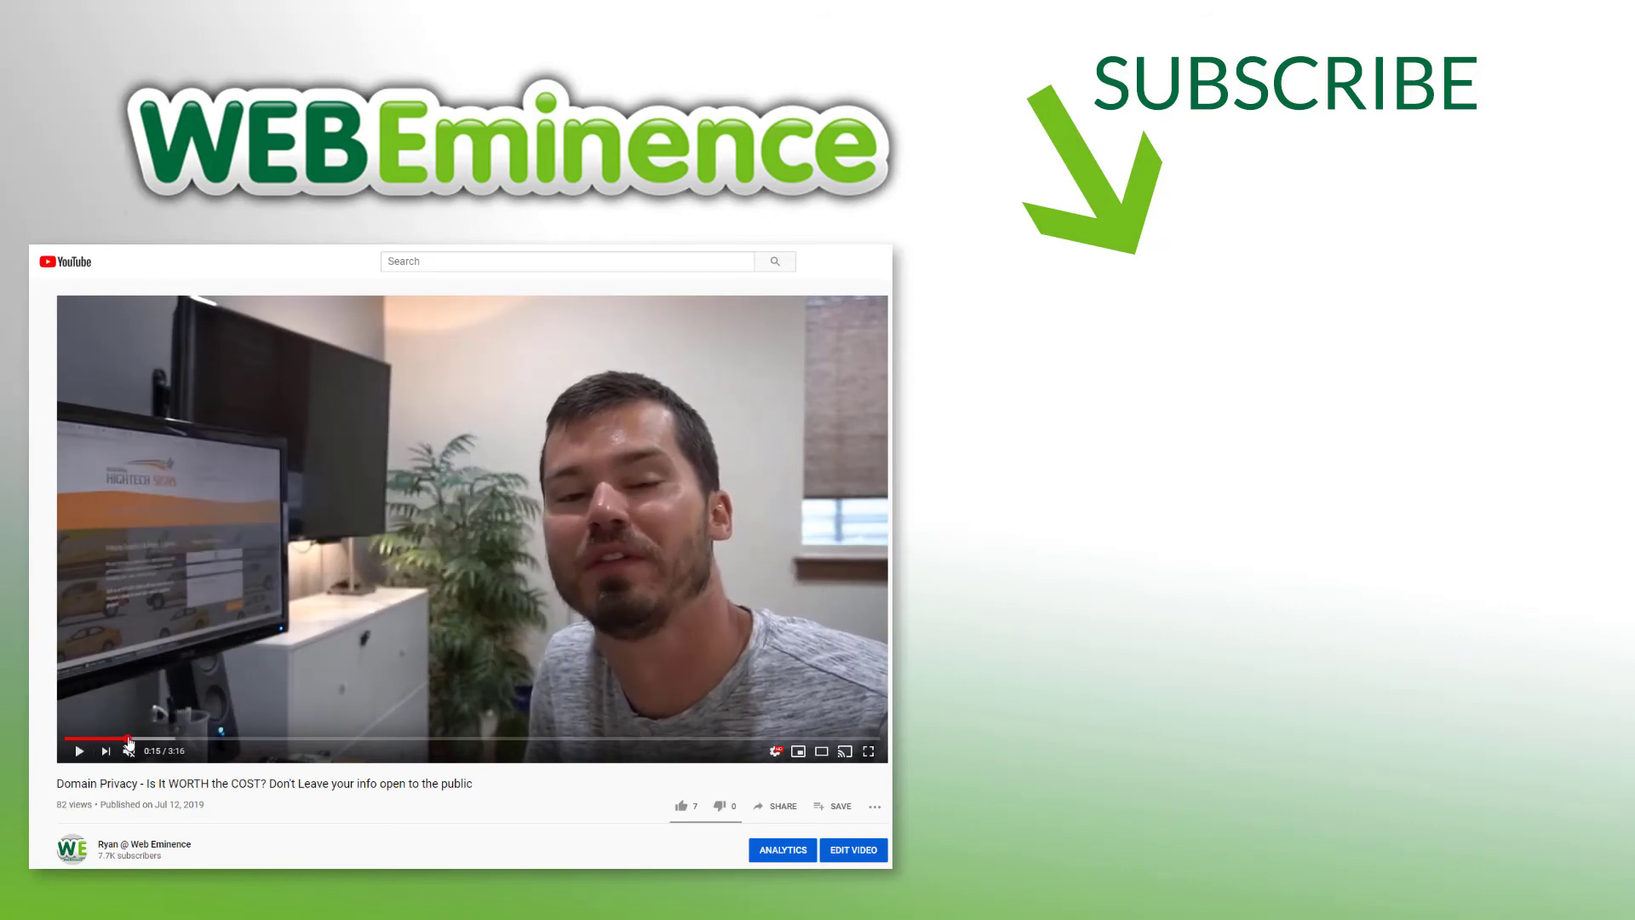
left_click(129, 741)
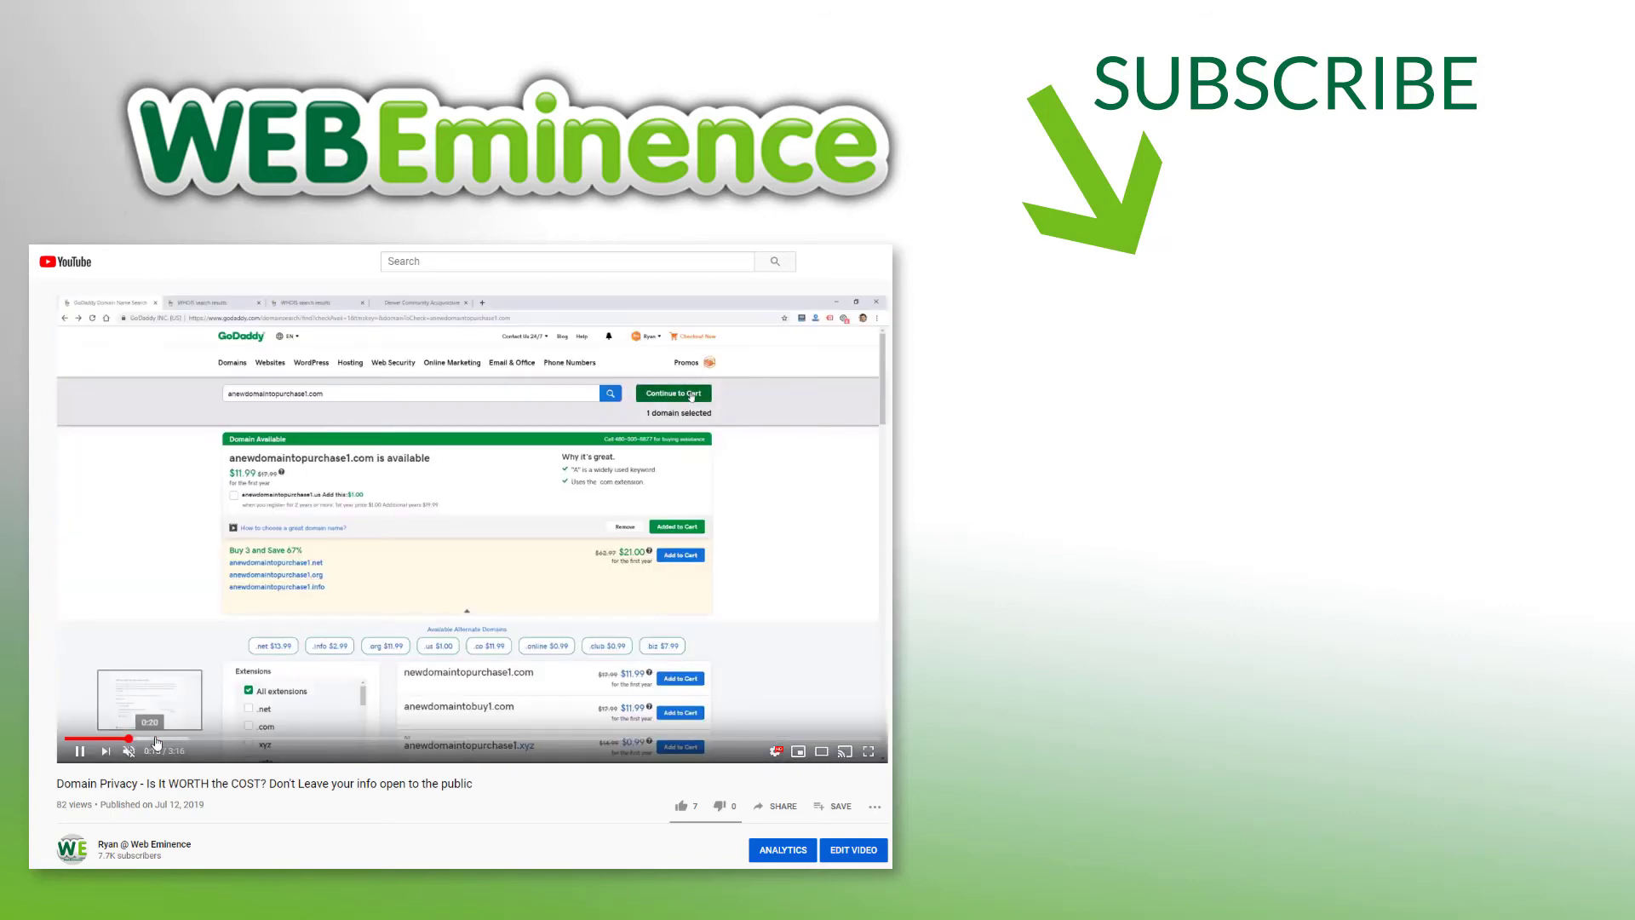
left_click(201, 739)
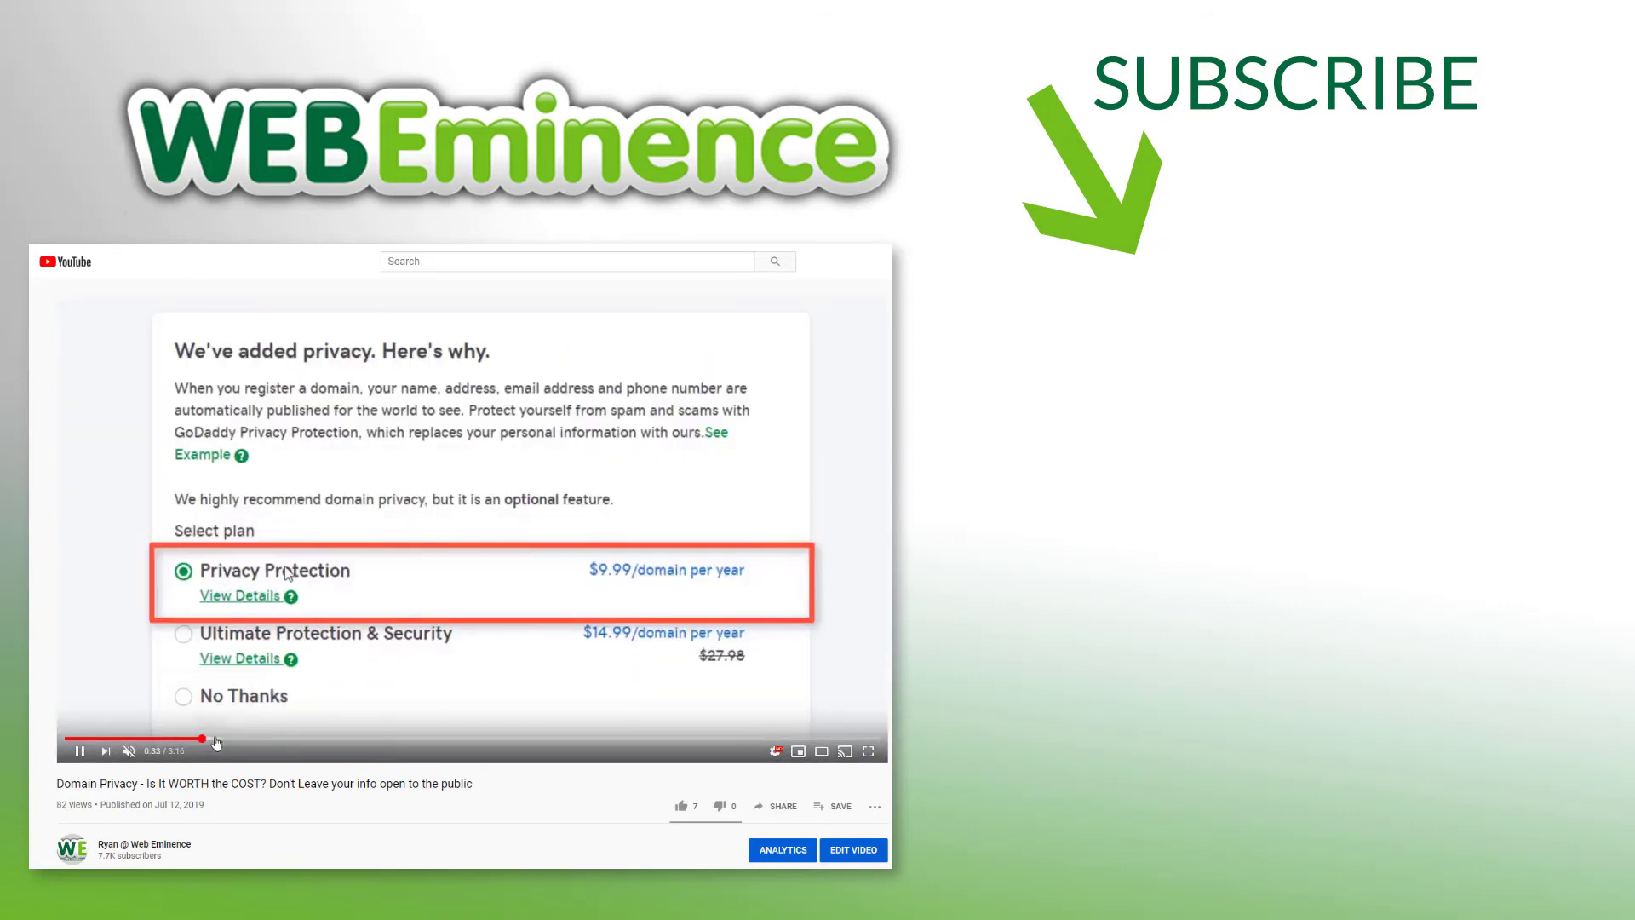